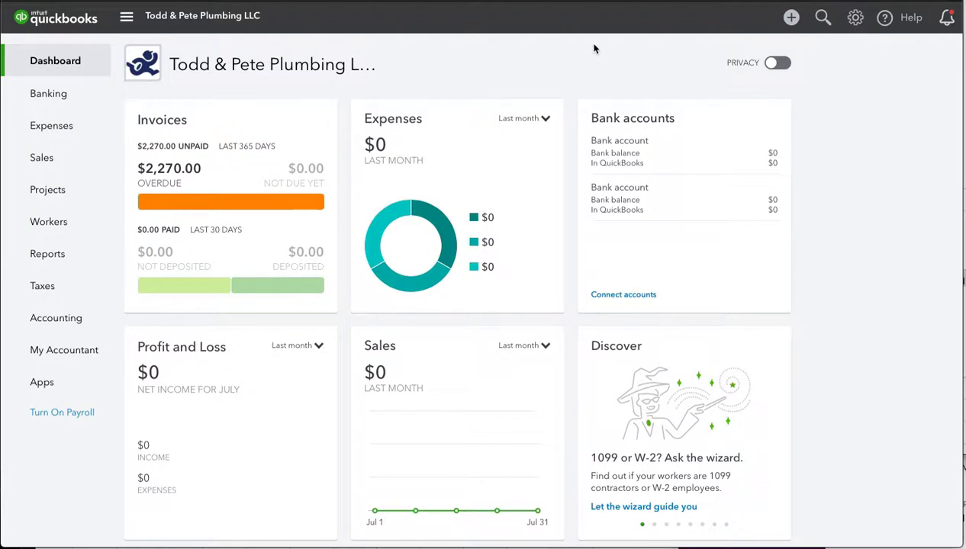
Step: Open the company settings menu from the gear icon on the dashboard
left_click(853, 18)
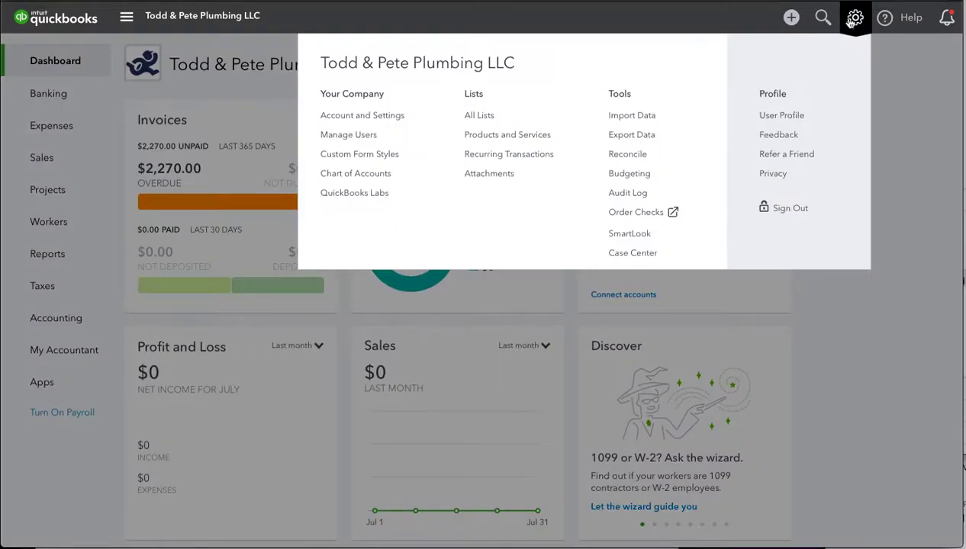
Step: Confirm Kickserv Field Service Software appears under the User Profile's Authorized Applications, then close the profile
left_click(783, 116)
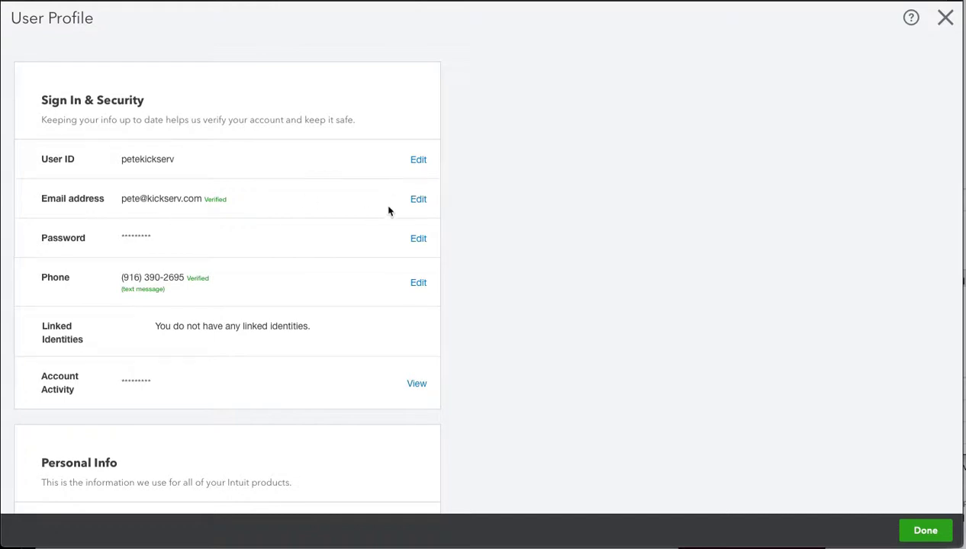
left_click(419, 200)
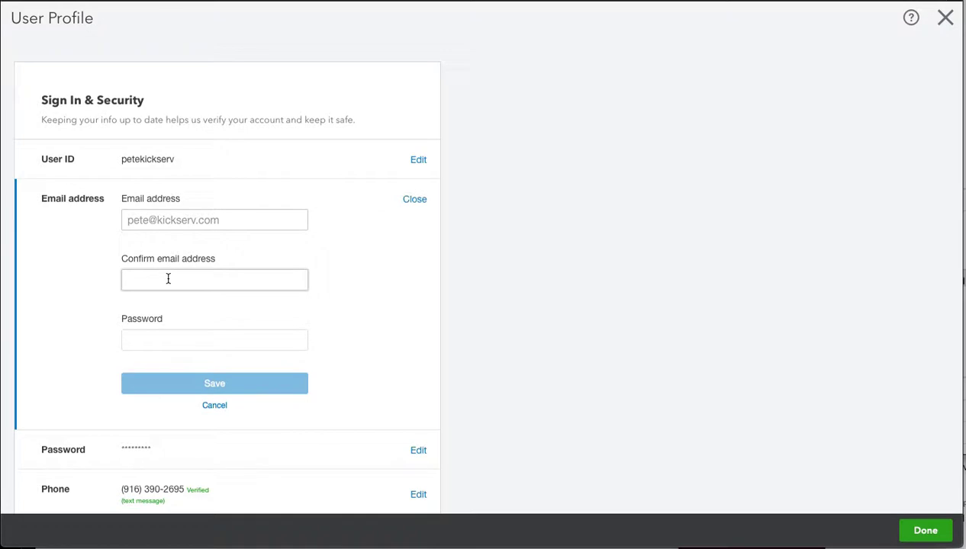
left_click(211, 406)
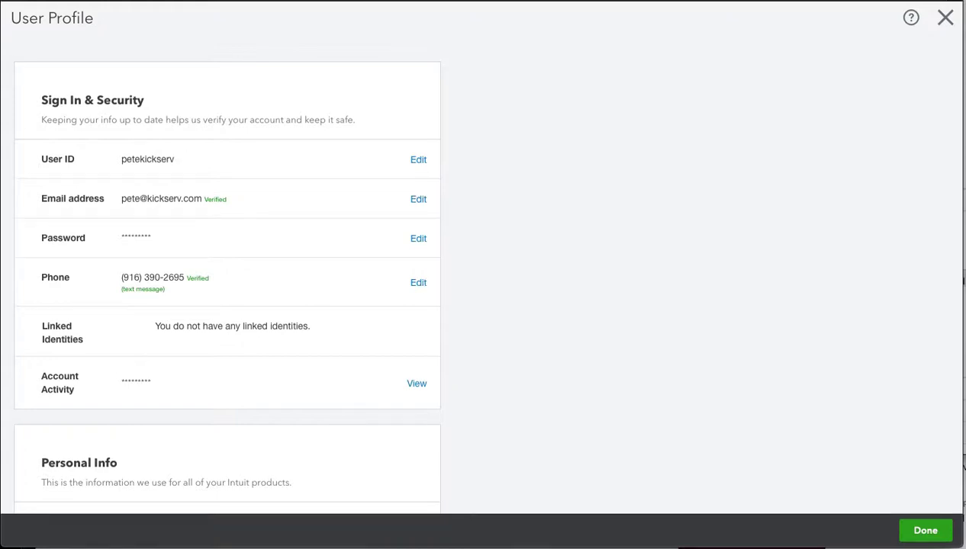
scroll(451, 442, "down", 4)
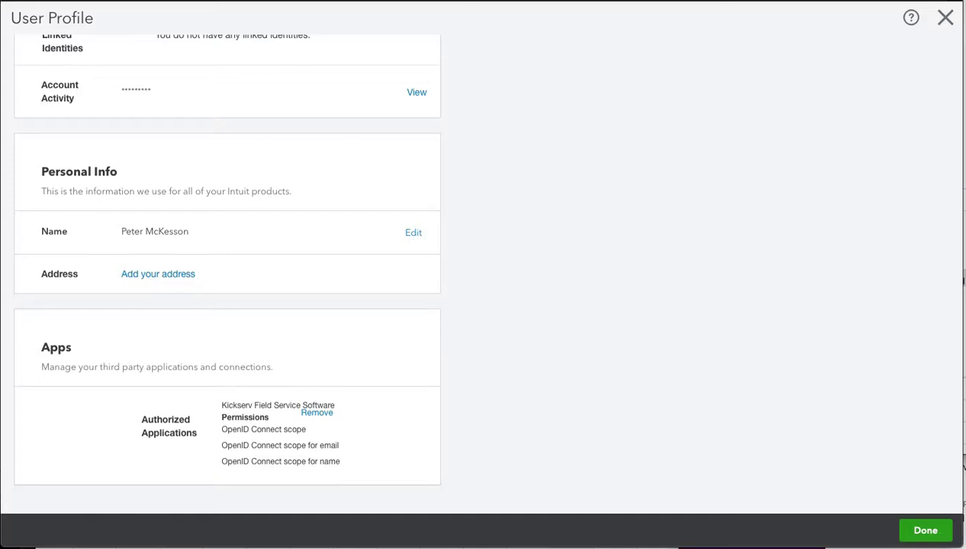
key("Escape")
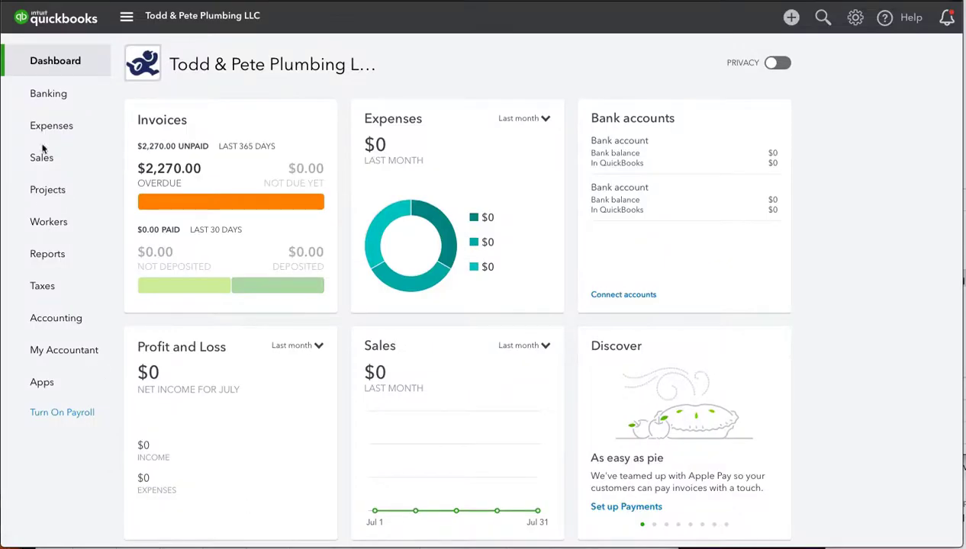
Step: Open Apps and review the already-connected apps under My Apps
left_click(42, 381)
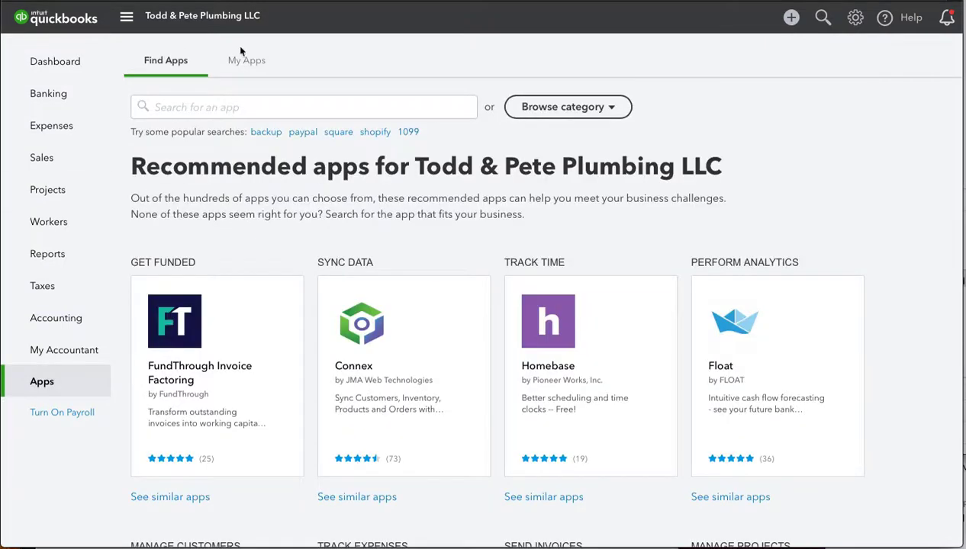
left_click(247, 66)
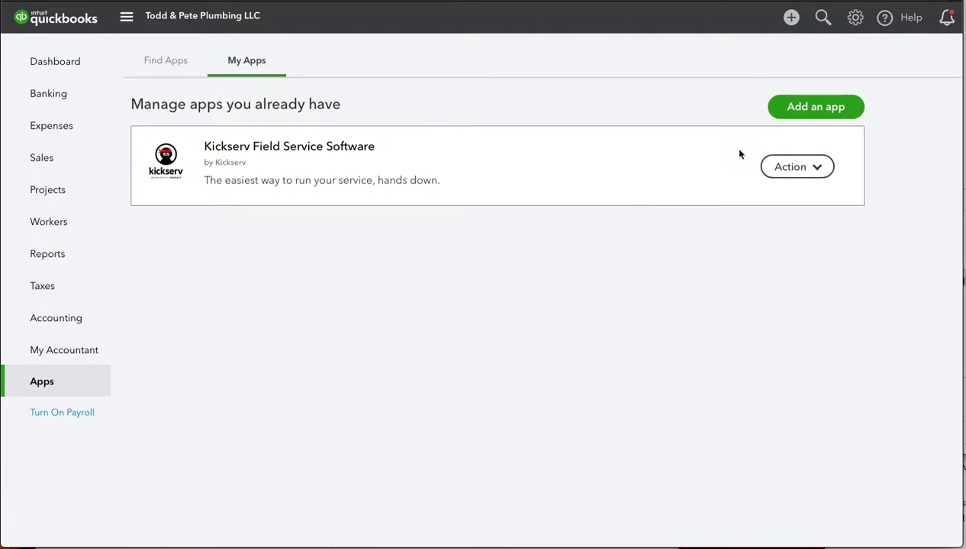
left_click(810, 109)
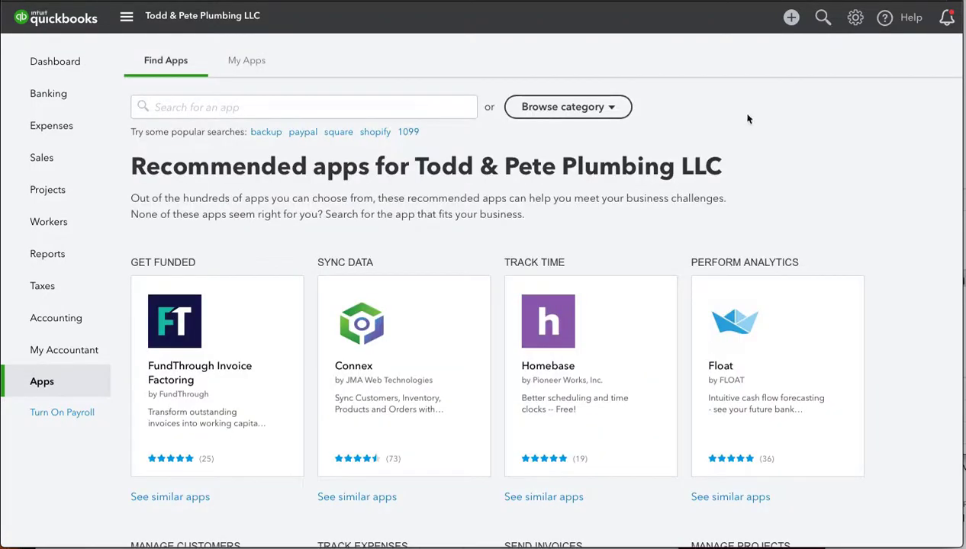
Step: Search Find Apps for 'Kickserv', review its detail page, then return to My Apps
left_click(179, 109)
type("Kickserv")
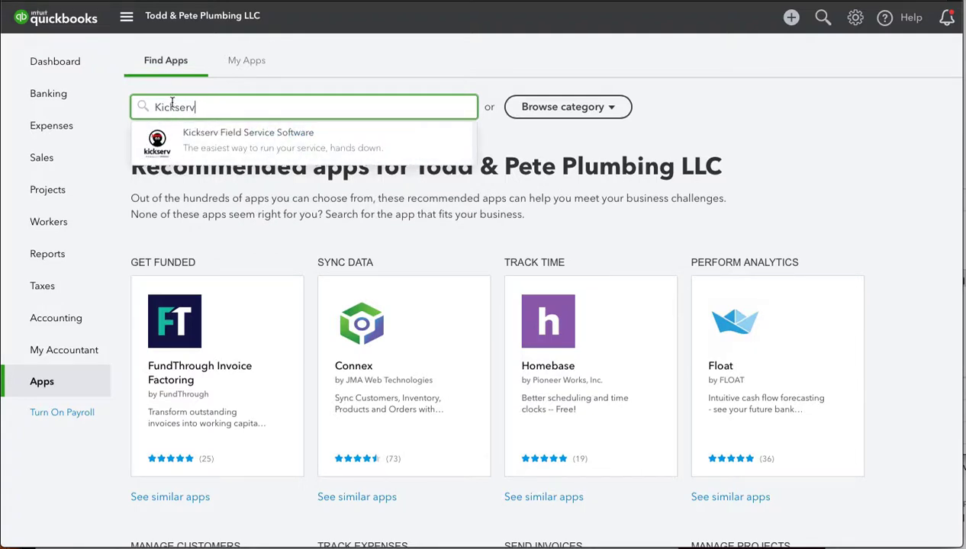
left_click(220, 141)
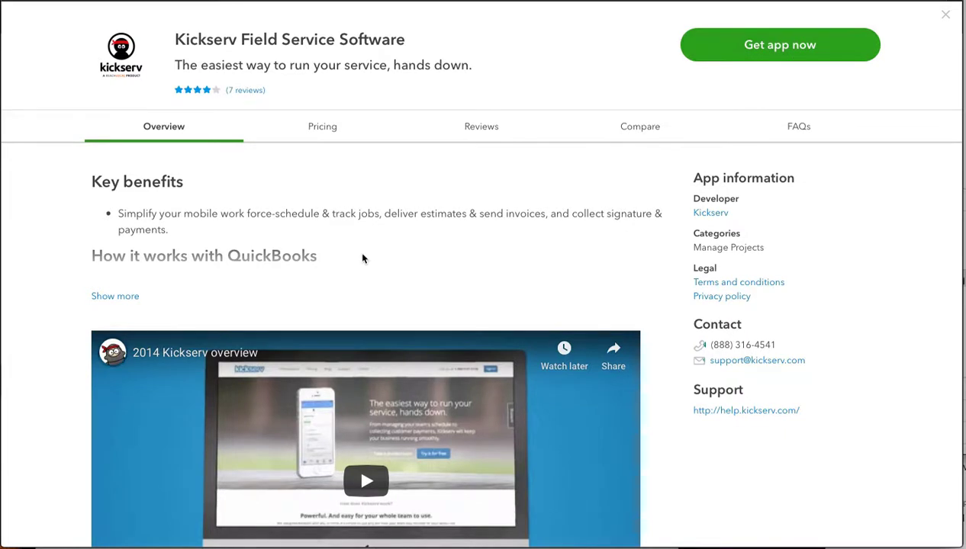
scroll(362, 258, "down", 3)
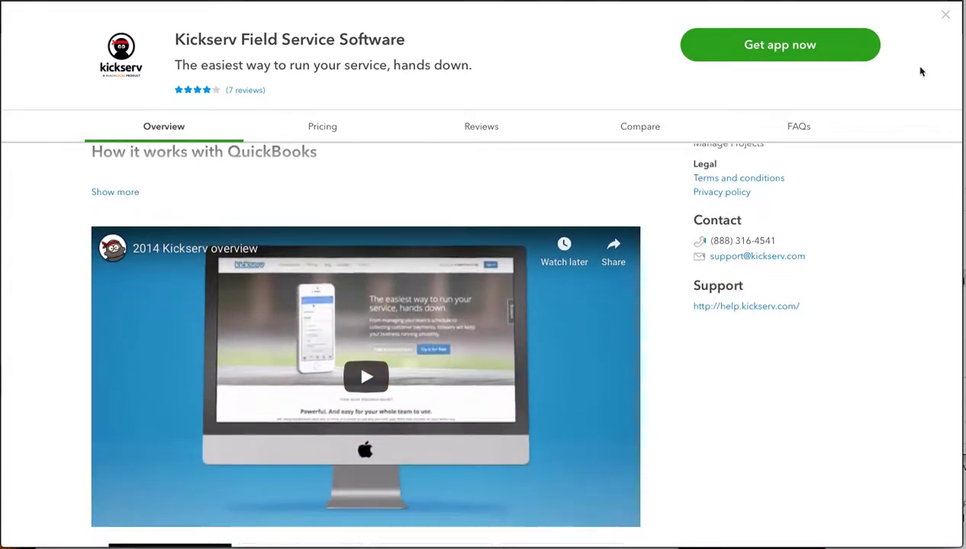
left_click(945, 14)
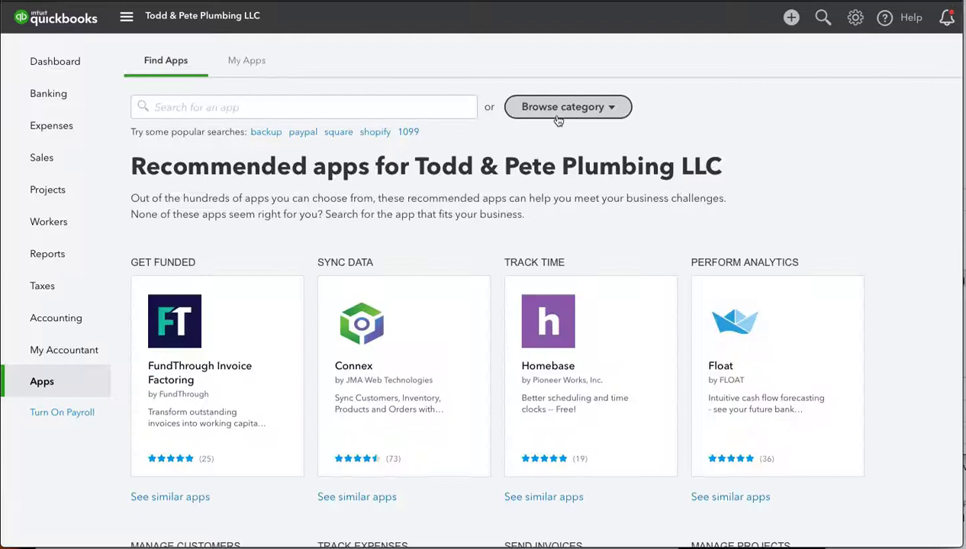
left_click(250, 60)
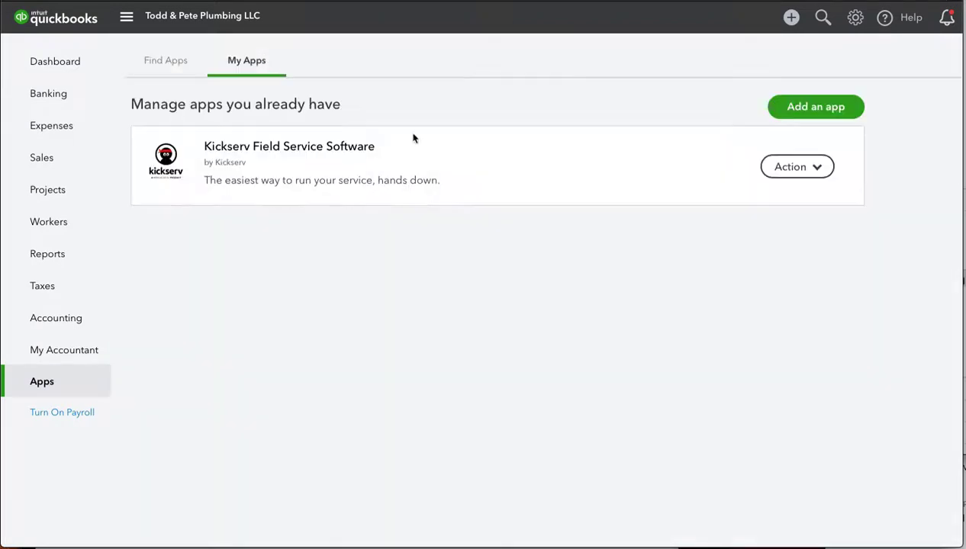
Step: Show the Kickserv app's actions and close the OpenID 2.0 Deprecation article that opens
left_click(805, 173)
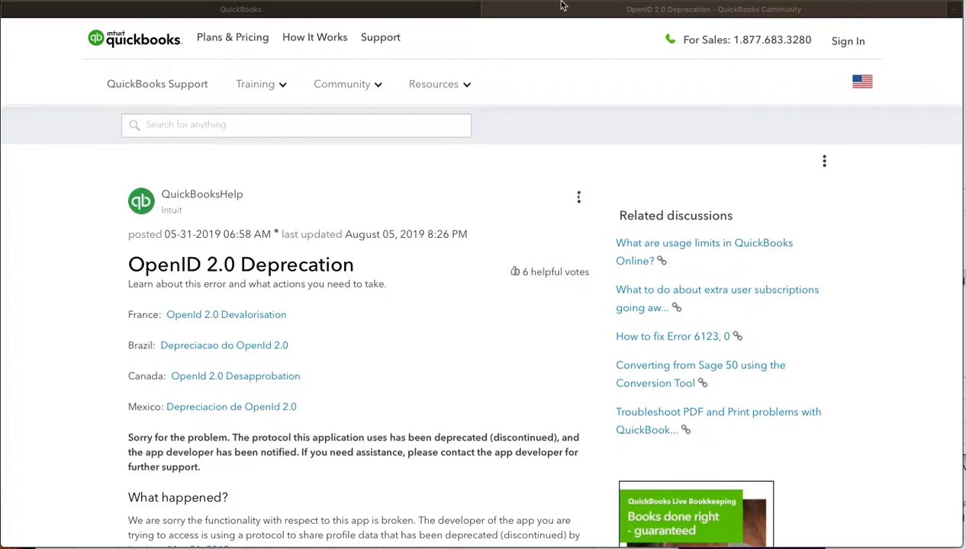
left_click(486, 13)
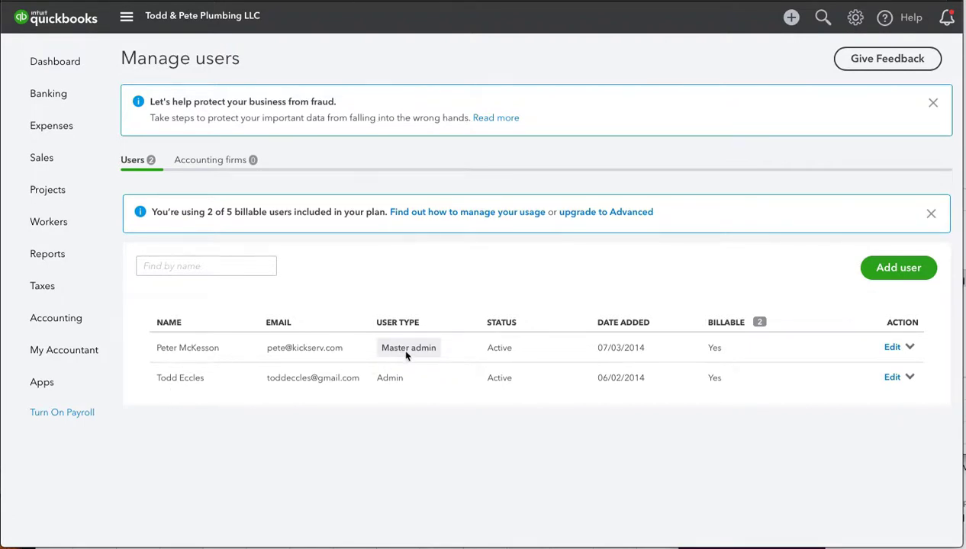
Step: Add a Standard user with All access and Yes for managing users, company info and subscriptions
left_click(898, 267)
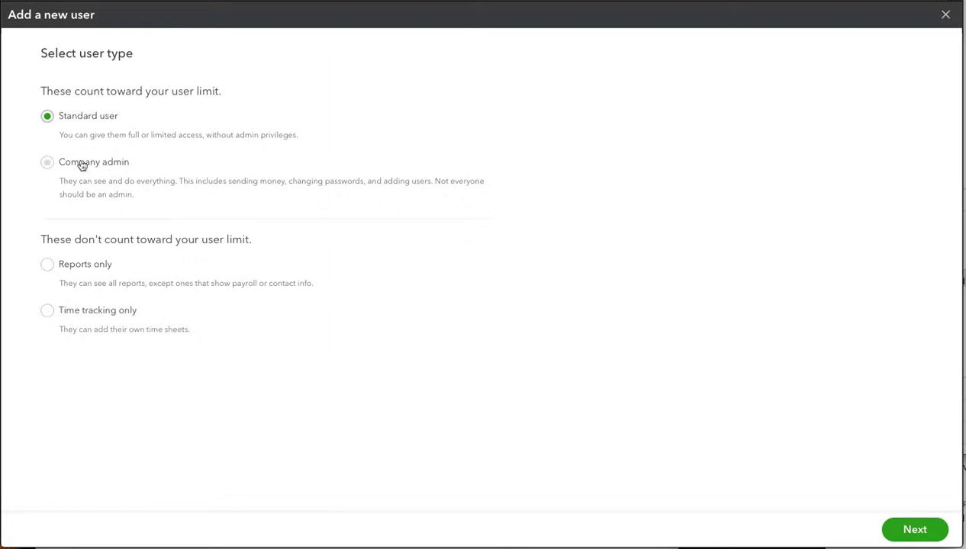
left_click(906, 530)
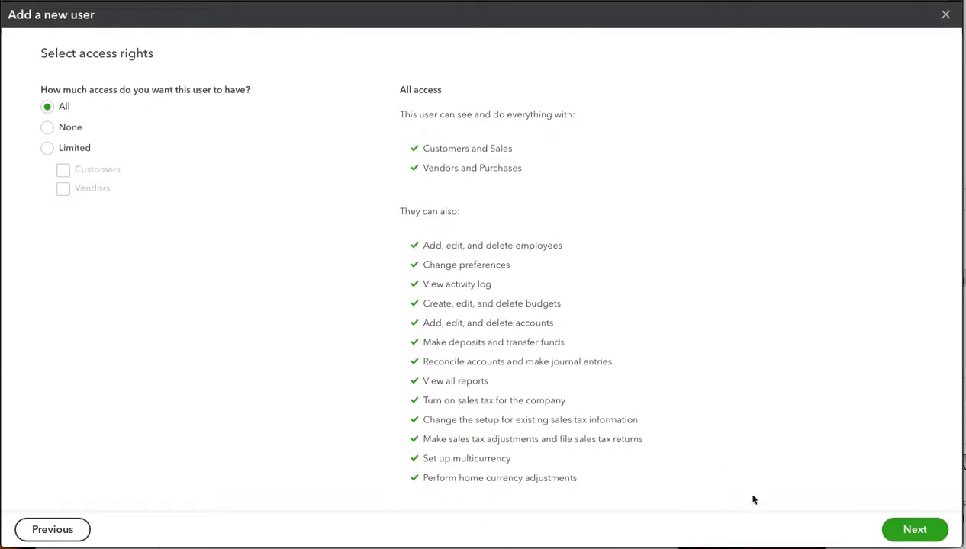
left_click(907, 533)
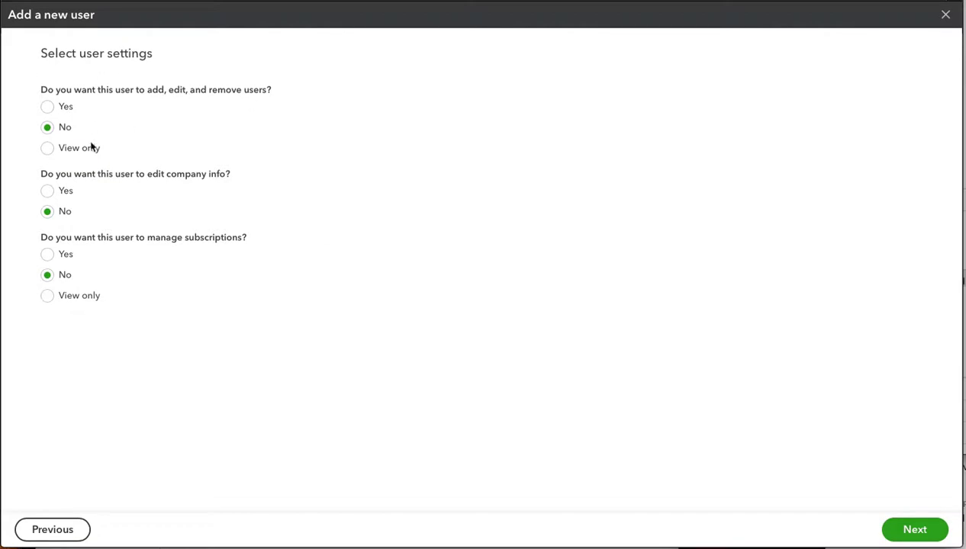
left_click(49, 193)
left_click(48, 260)
left_click(47, 108)
Step: Fill in the new user's first name, last name and e-mail address, then save to send the invitation
left_click(919, 531)
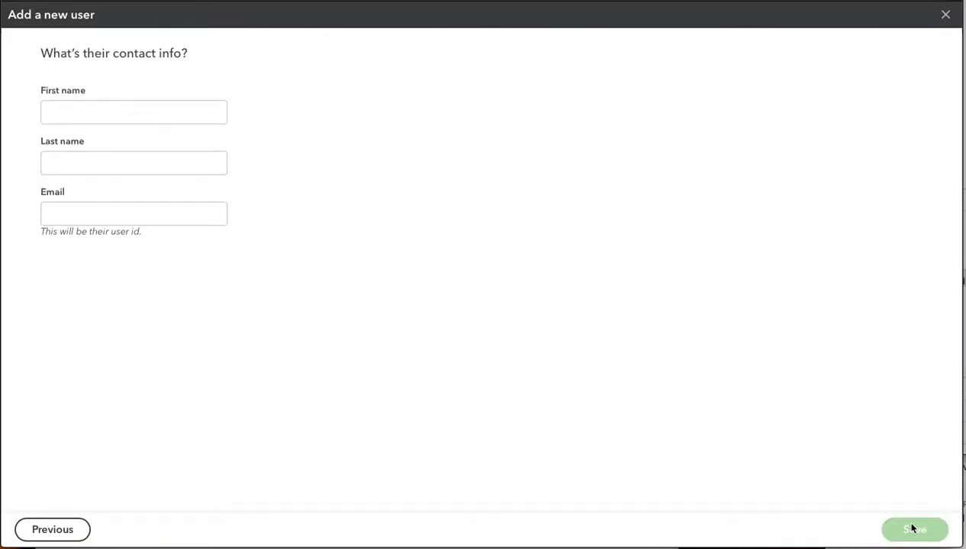
left_click(89, 109)
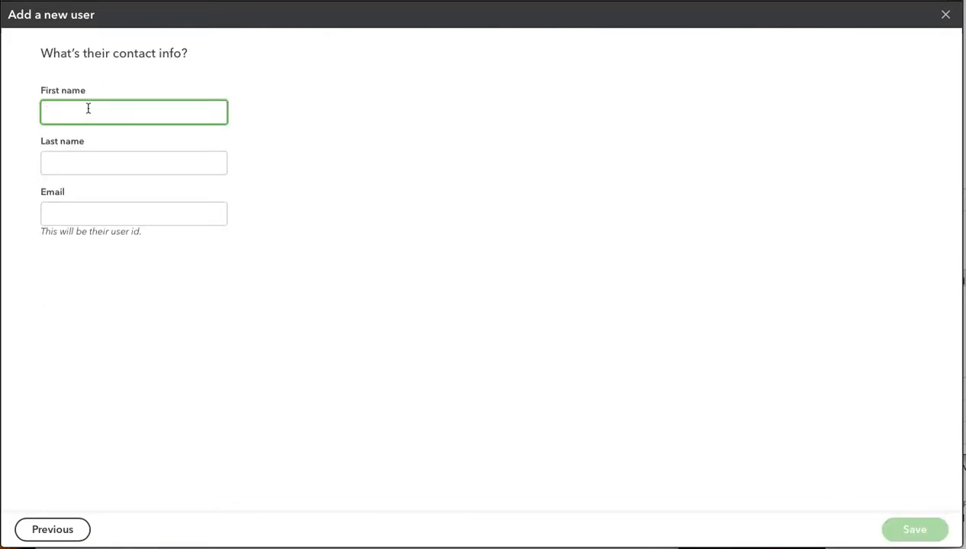
type("Bob")
left_click(133, 163)
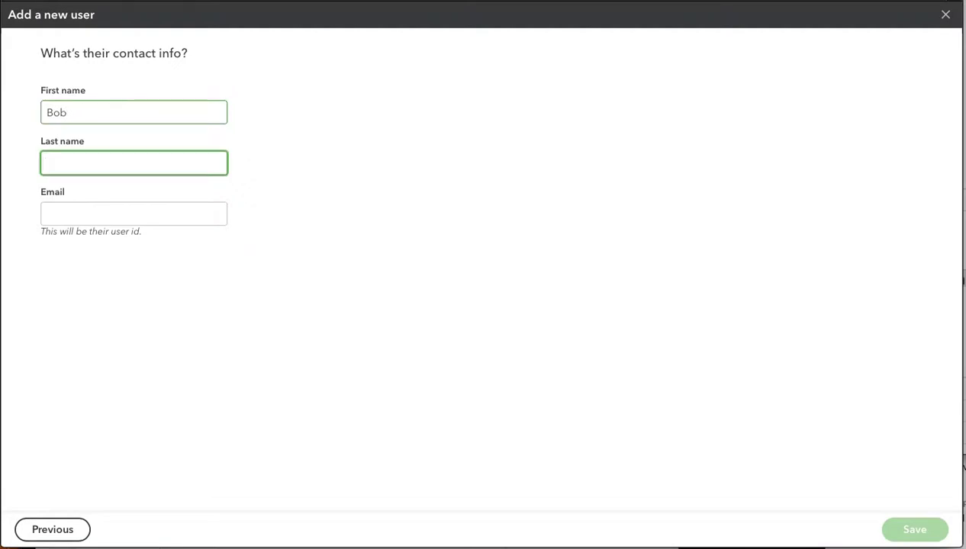
key("Tab")
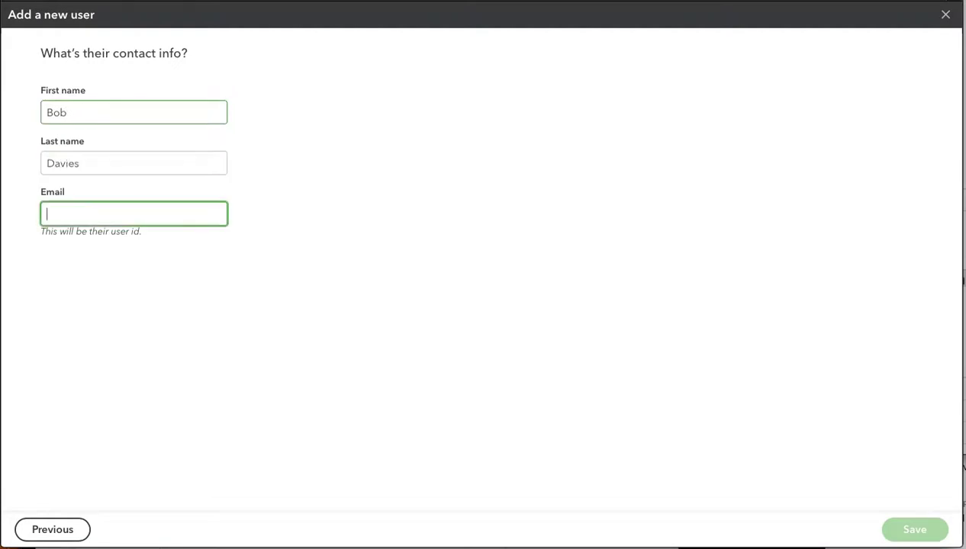
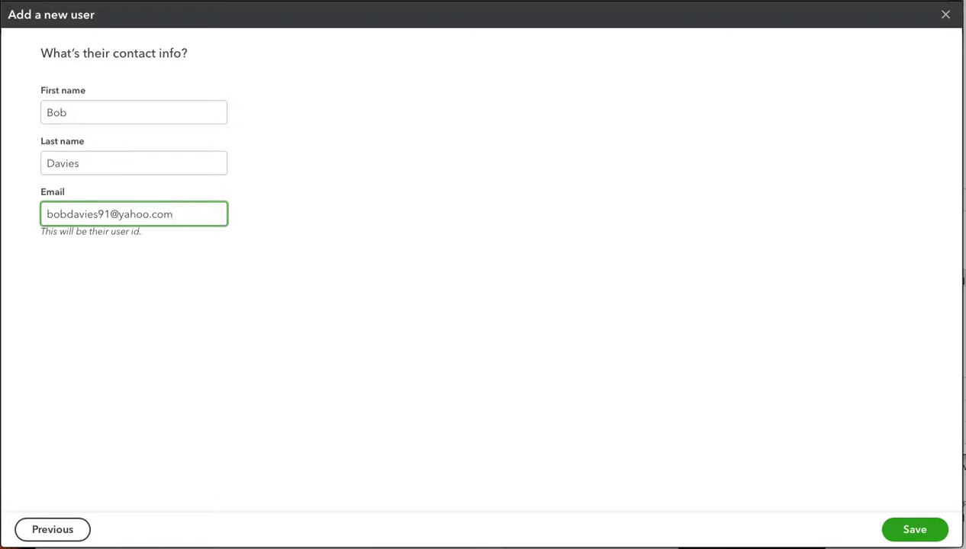
left_click(914, 532)
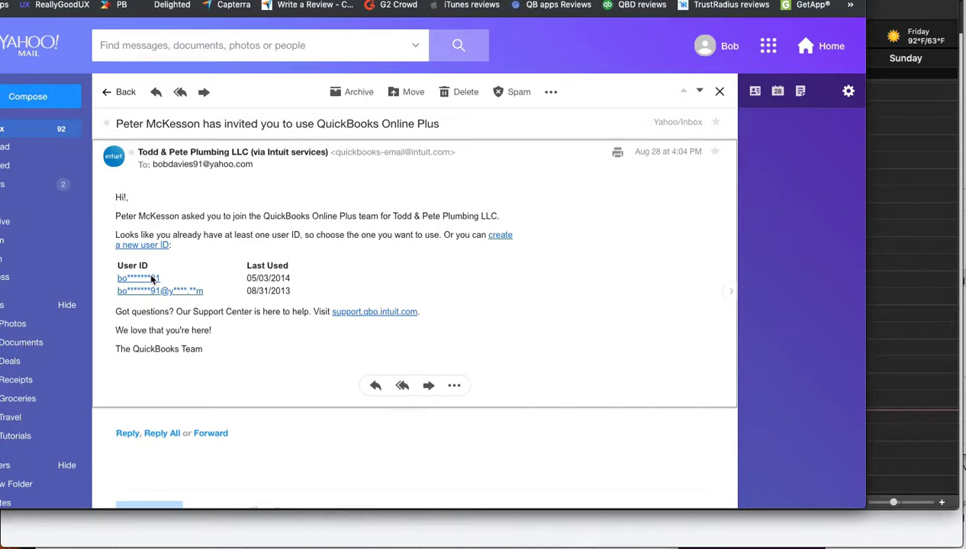
Step: Accept the e-mail invitation with the first existing user ID, entering the account password
left_click(151, 281)
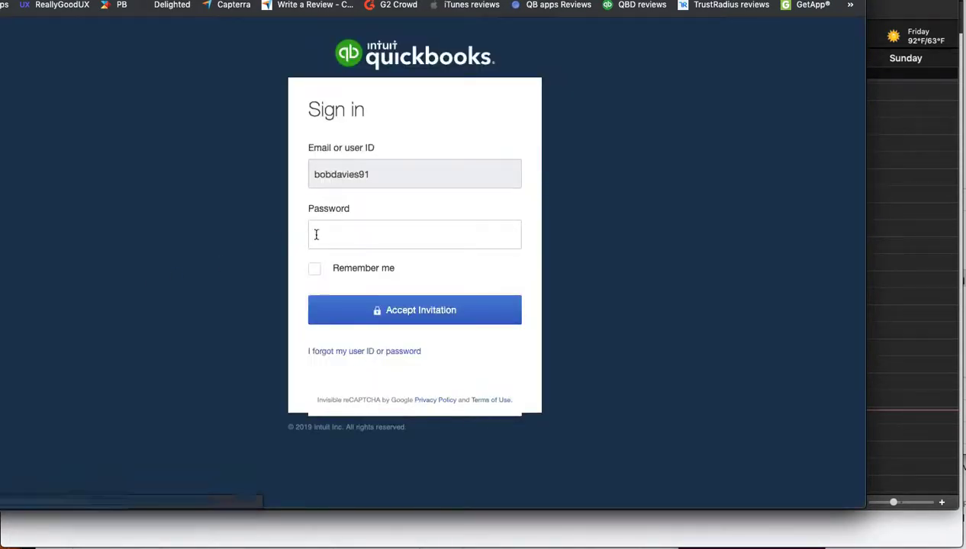
left_click(338, 233)
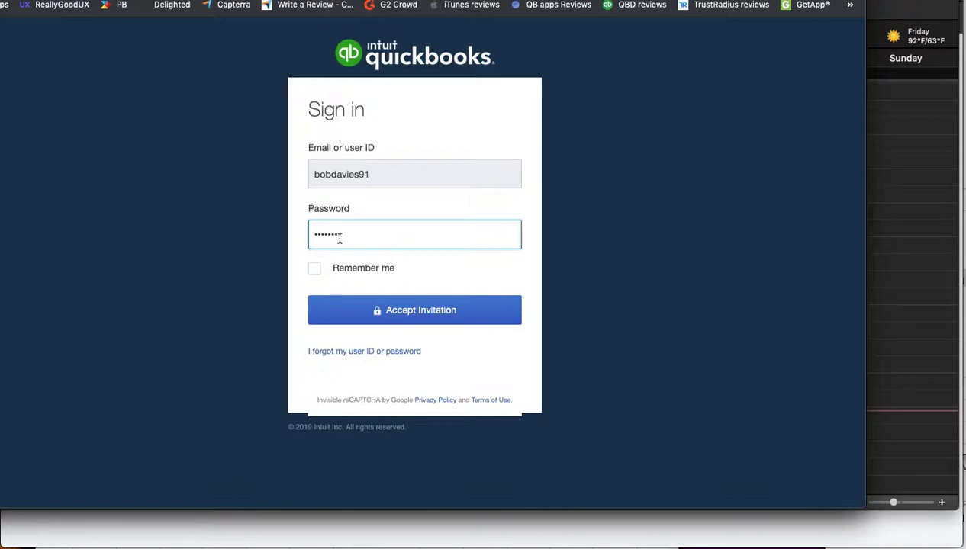
left_click(394, 308)
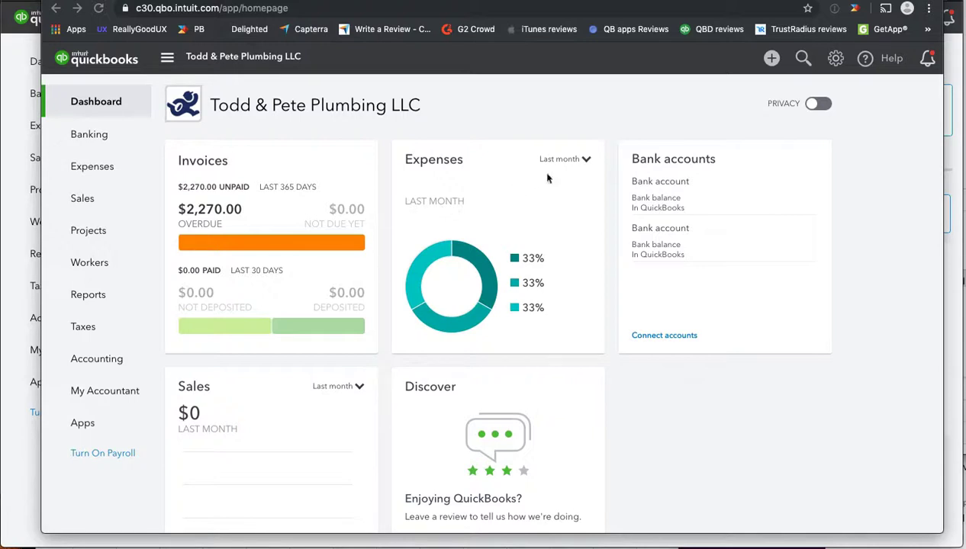
Step: Open Manage Users from the gear menu and view the new user's edit settings
left_click(835, 58)
left_click(322, 176)
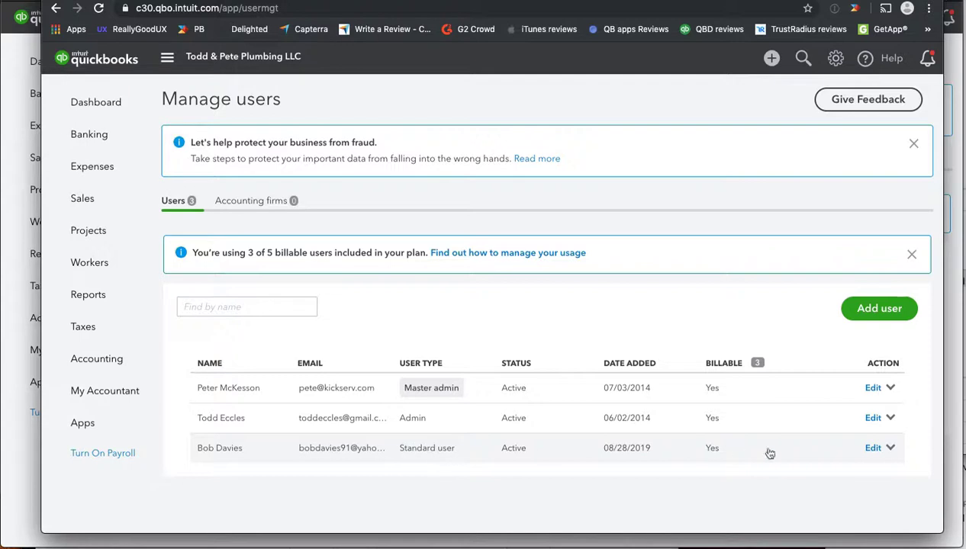
left_click(873, 449)
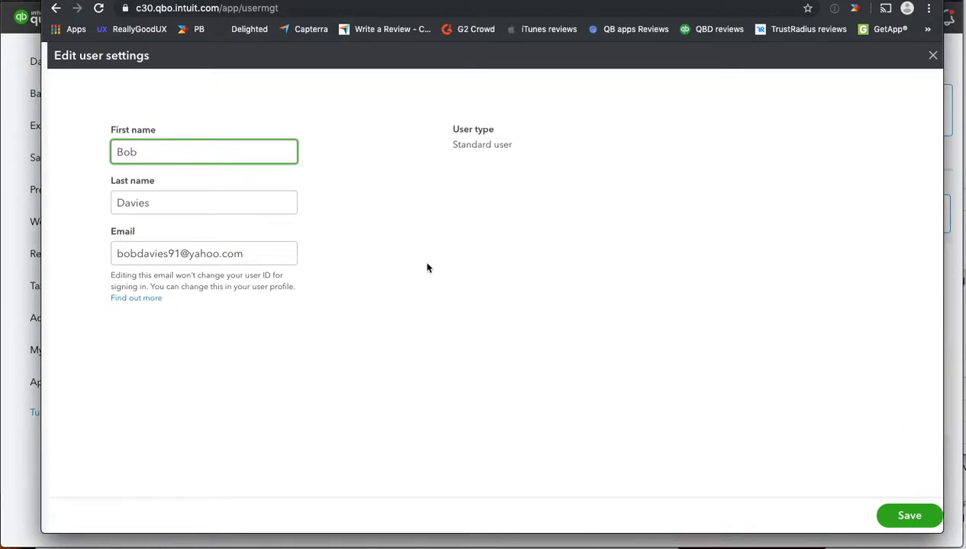
scroll(427, 267, "left", 5)
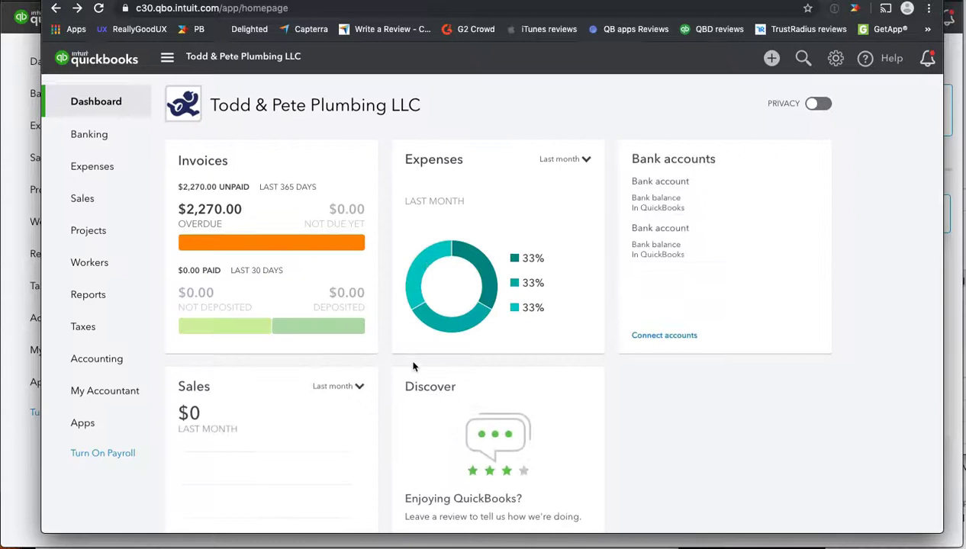
Step: Reopen Manage Users to see the new user listed as an Active Admin
left_click(835, 64)
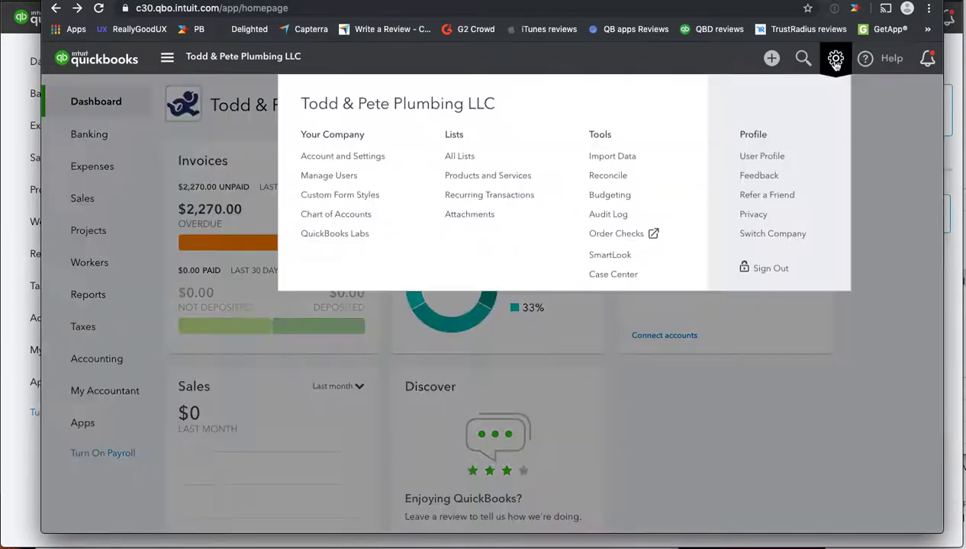
left_click(329, 177)
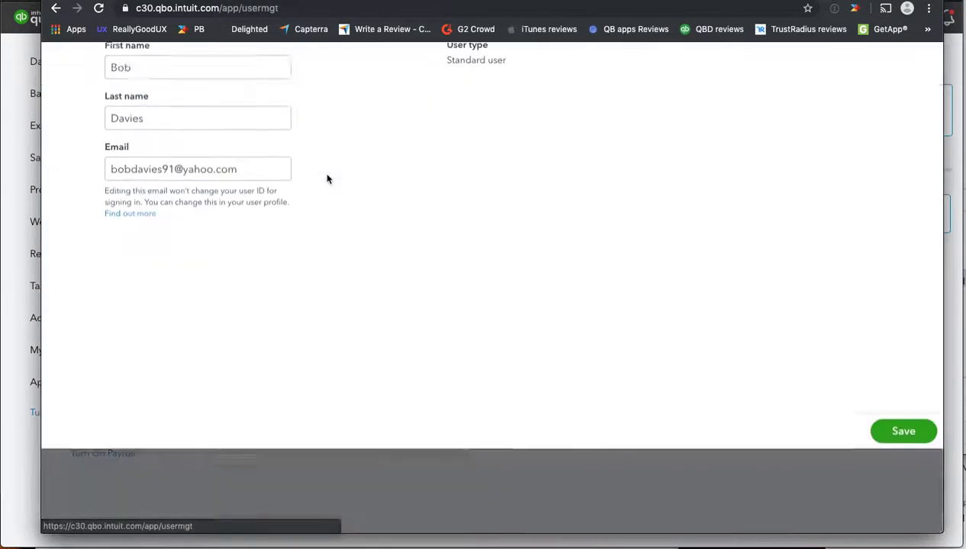
scroll(319, 212, "left", 3)
scroll(319, 212, "left", 3)
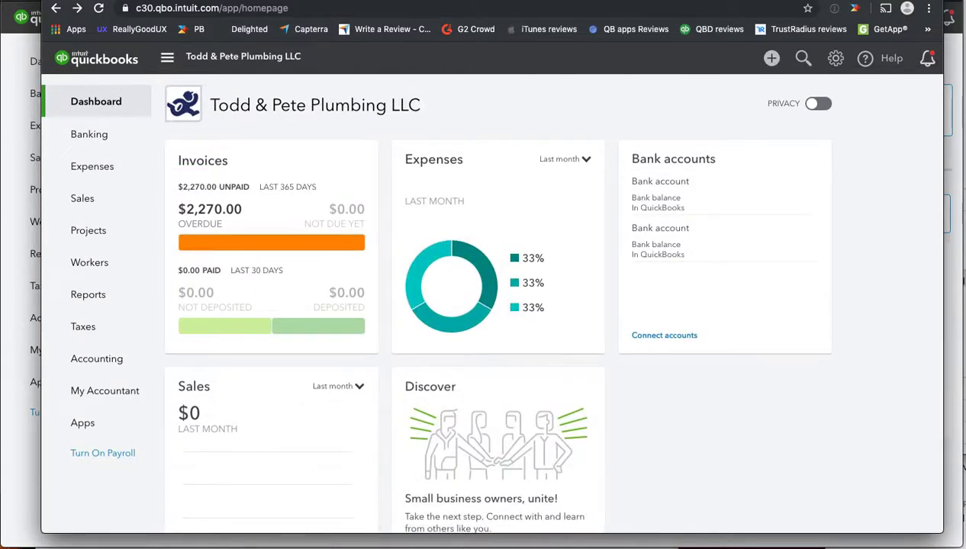
scroll(409, 474, "right", 3)
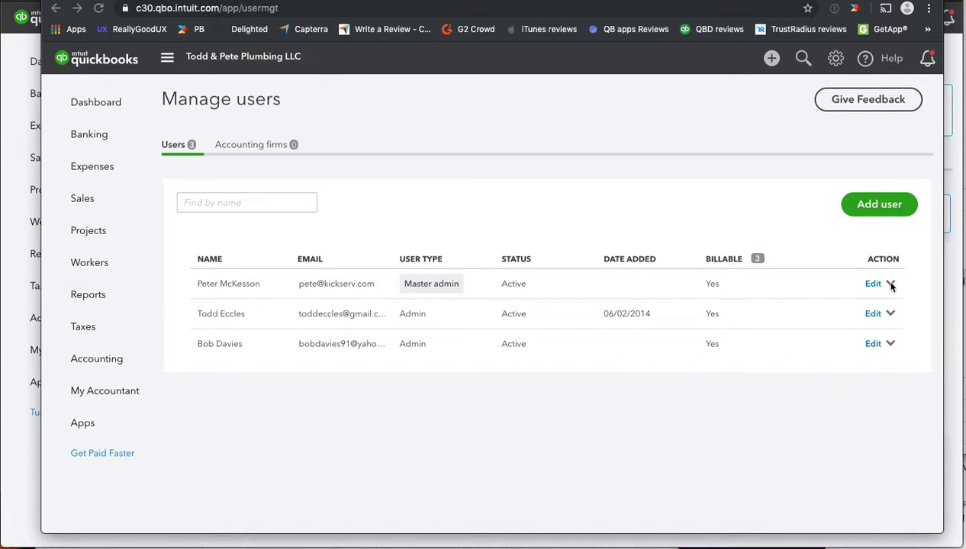
Step: Make the new user master admin, confirm the transfer invitation, and reload the users page
left_click(891, 344)
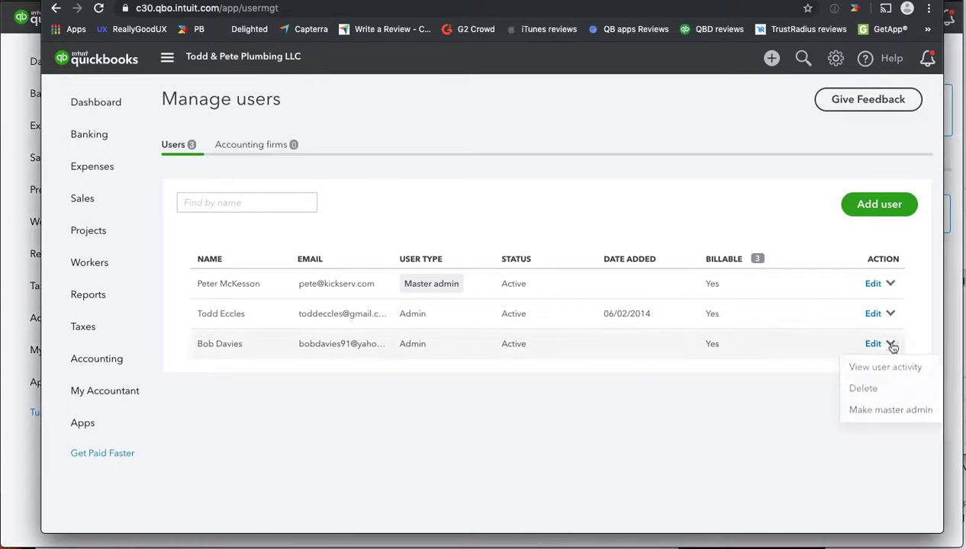
left_click(859, 412)
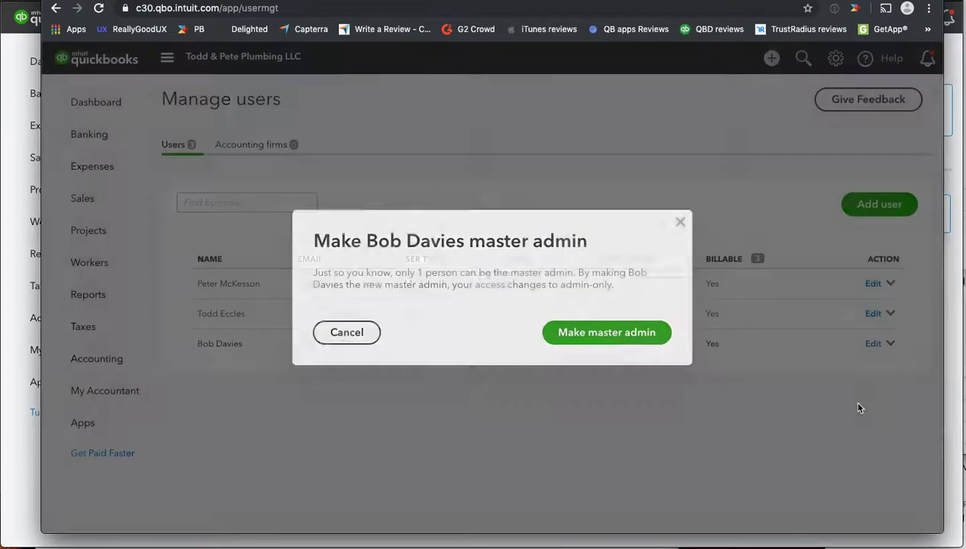
left_click(607, 333)
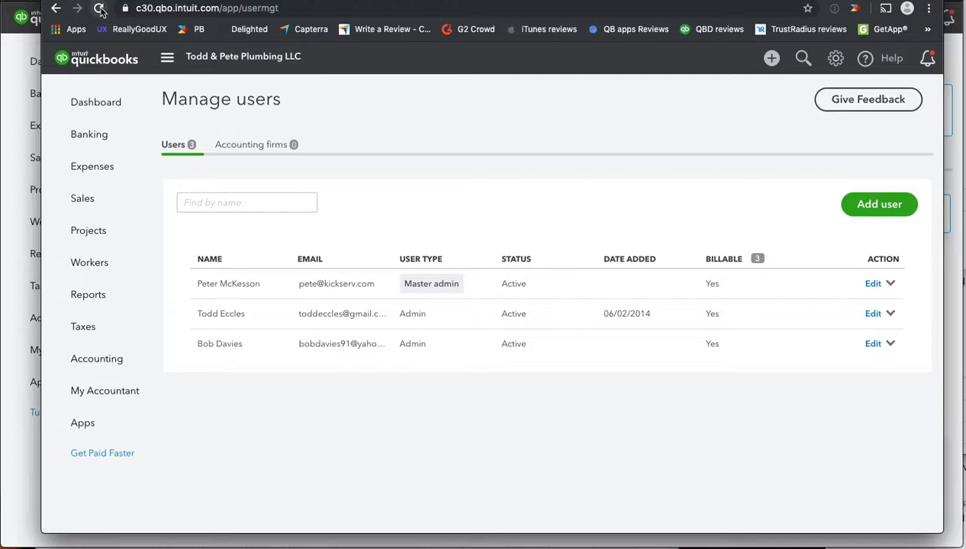
left_click(99, 9)
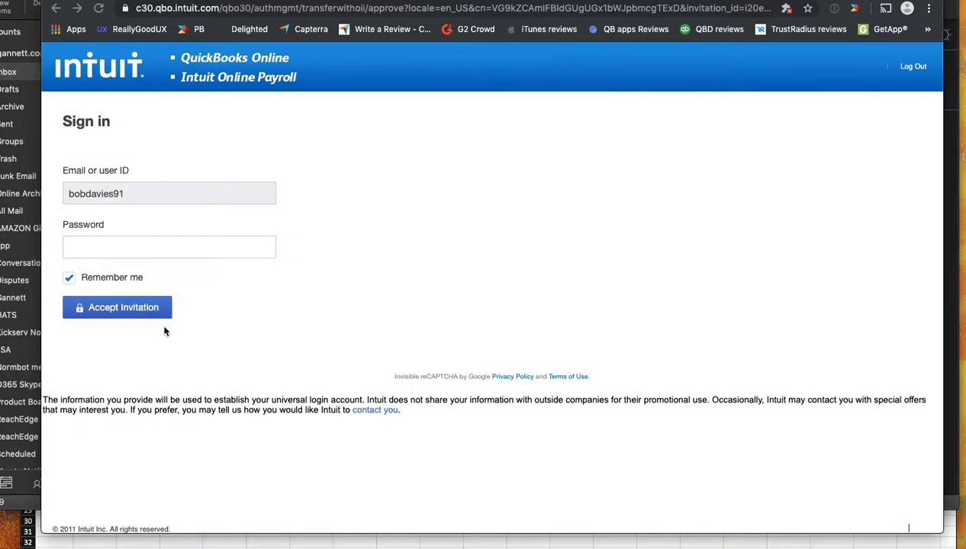
Step: Enter the account password on the Intuit sign-in page and accept the master admin invitation
left_click(91, 247)
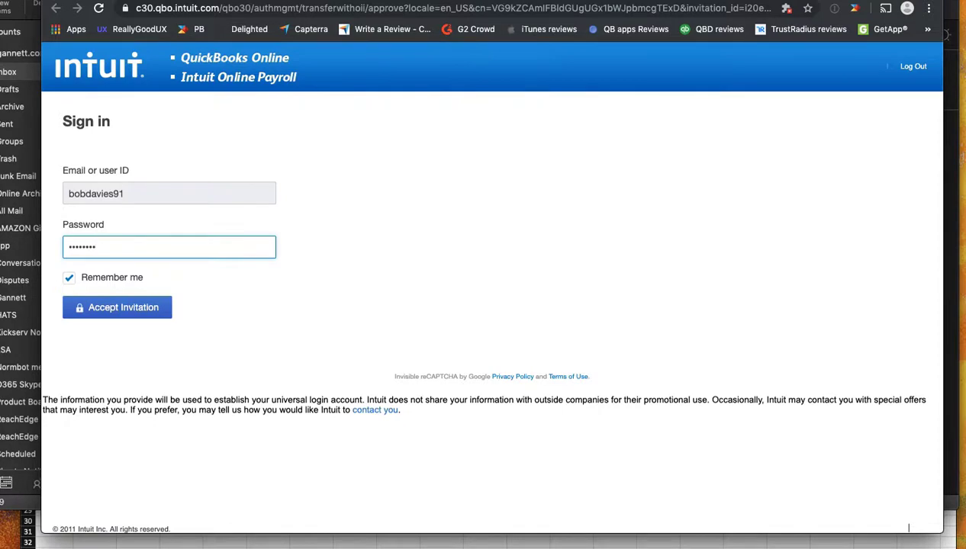
left_click(113, 310)
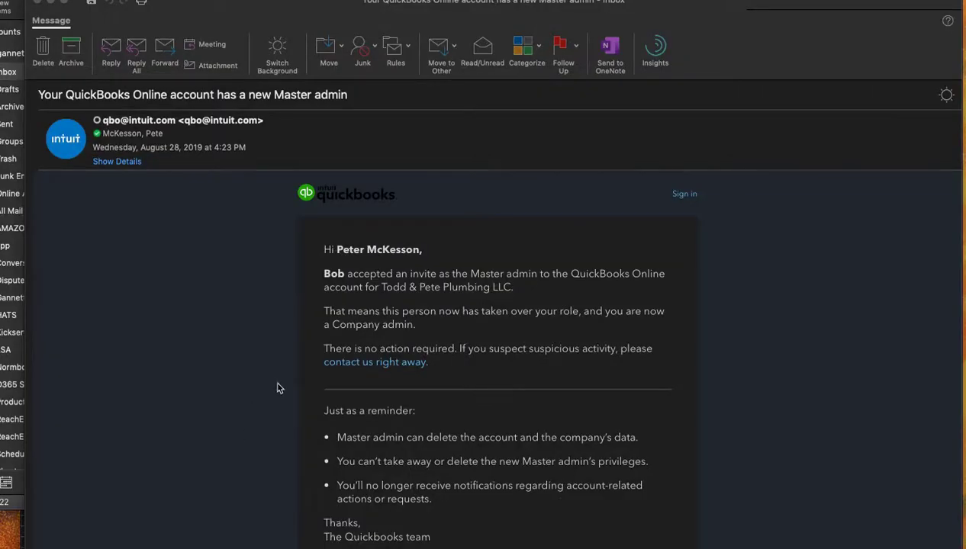
Step: Scroll through the Outlook email announcing the QuickBooks Online account's new Master admin
scroll(278, 388, "down", 2)
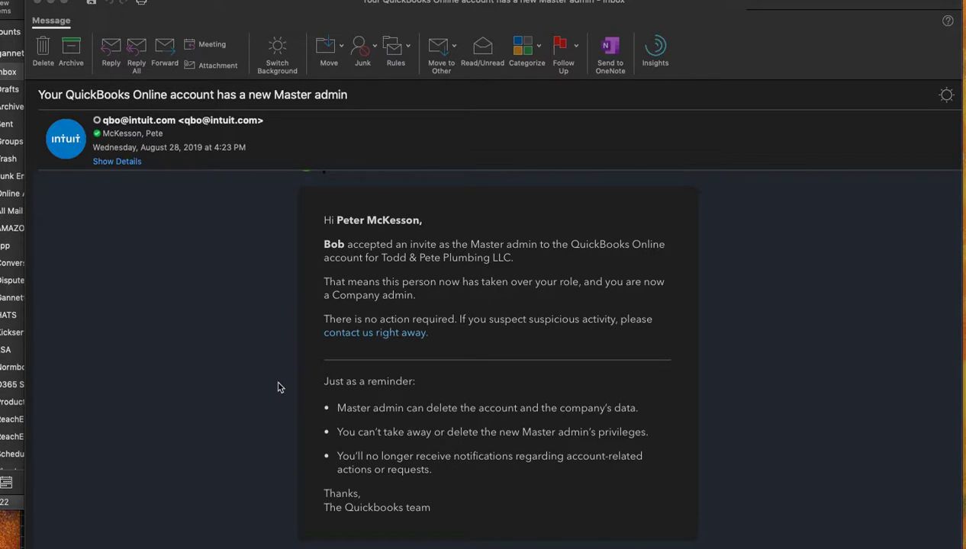
scroll(278, 387, "down", 2)
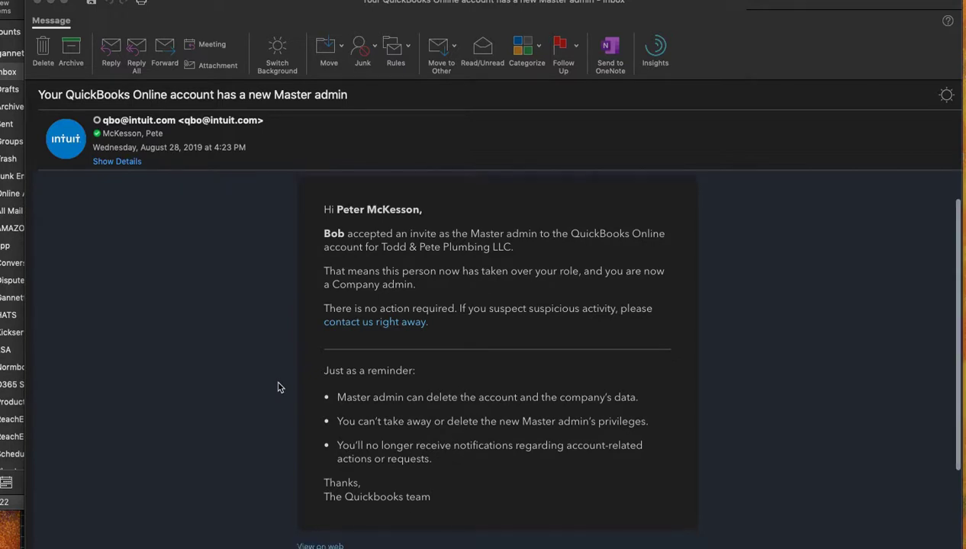
scroll(278, 388, "up", 1)
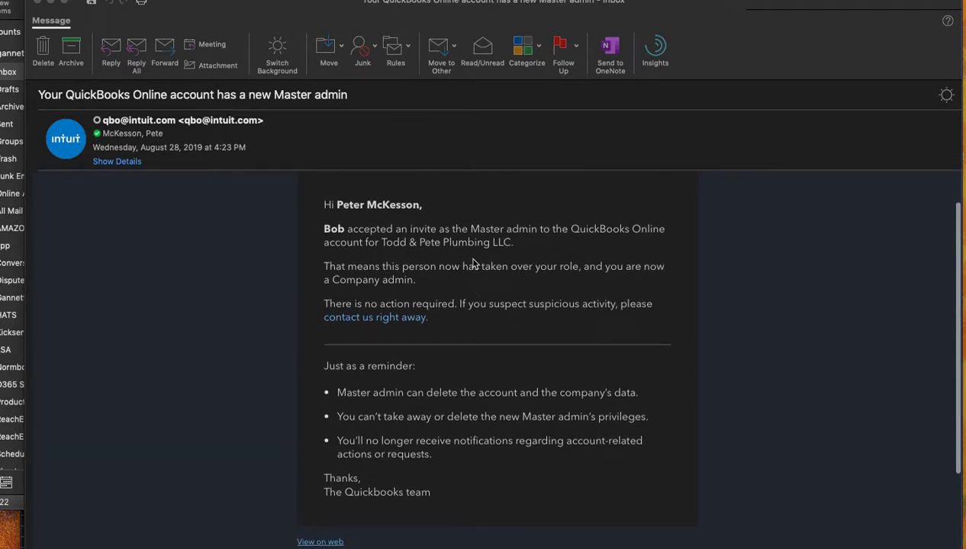
scroll(451, 299, "down", 5)
scroll(450, 299, "up", 6)
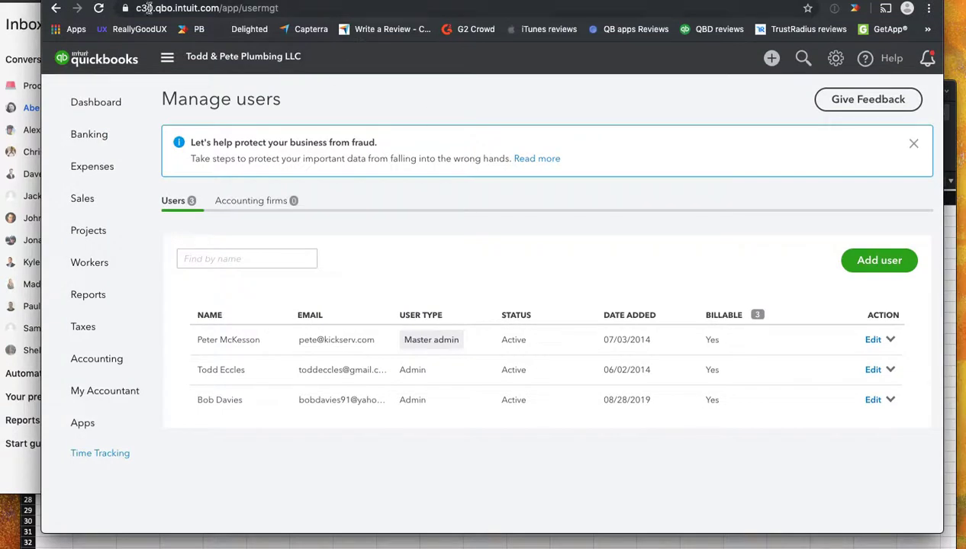
Step: Reload Manage users to check the updated user roles, then sign out of QuickBooks Online
left_click(99, 8)
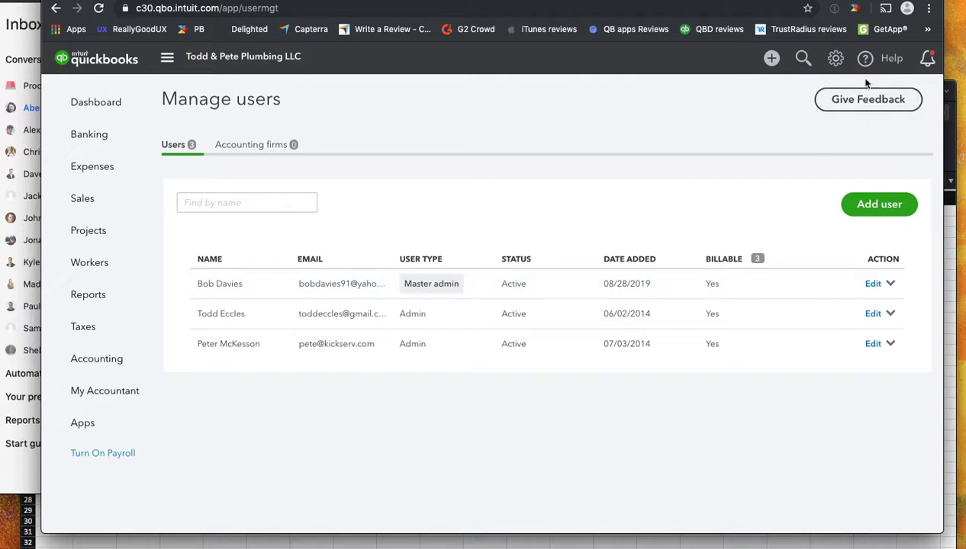
left_click(837, 59)
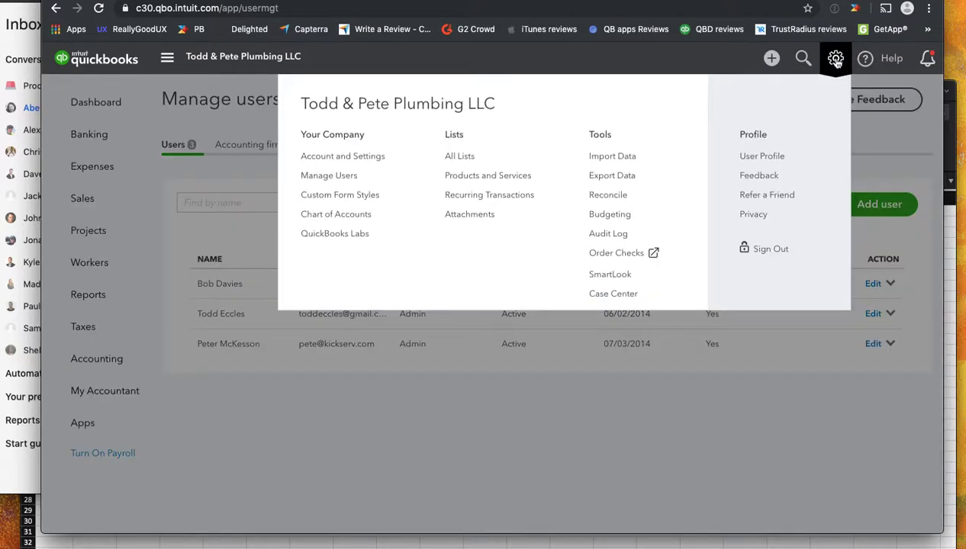
left_click(770, 251)
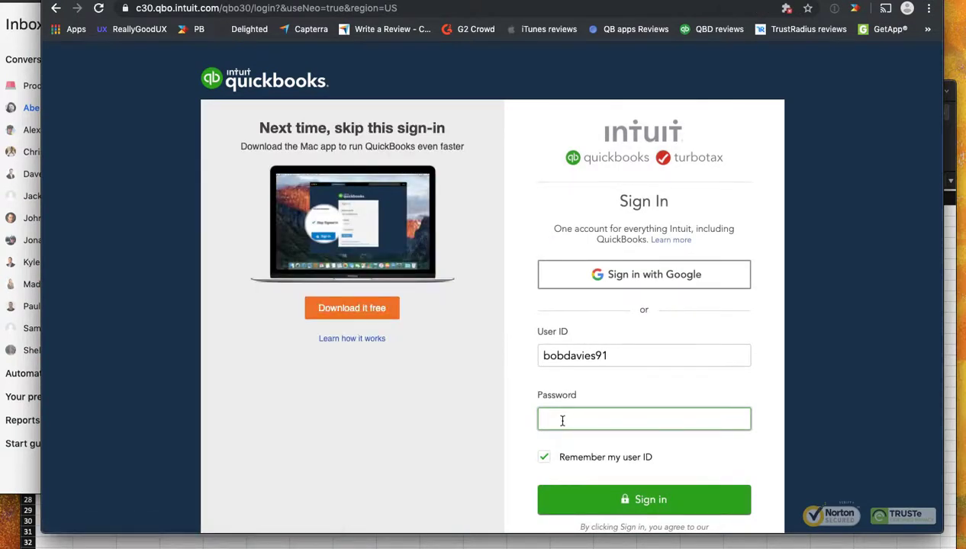
Step: Sign back in with the account password and open Manage Users from the gear menu
type("••••••••")
key("Return")
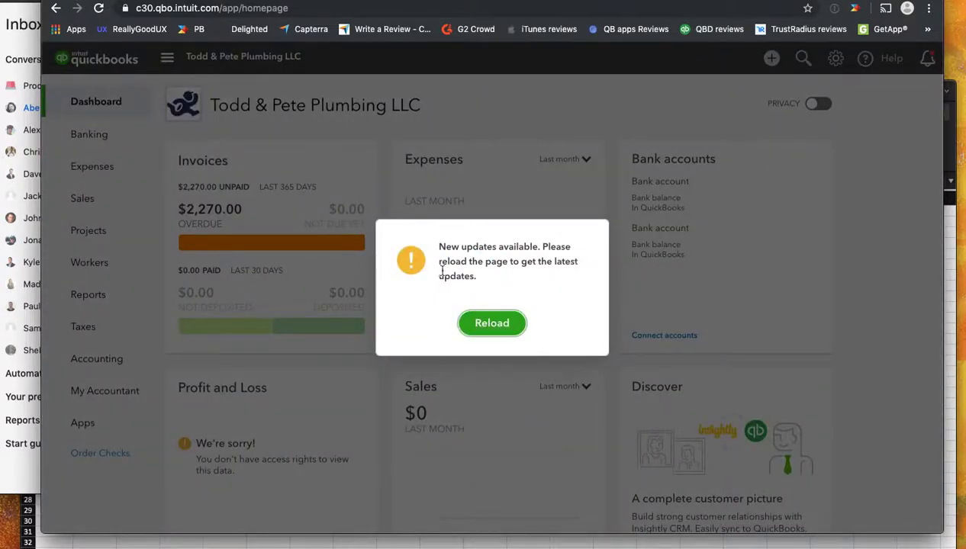
left_click(492, 328)
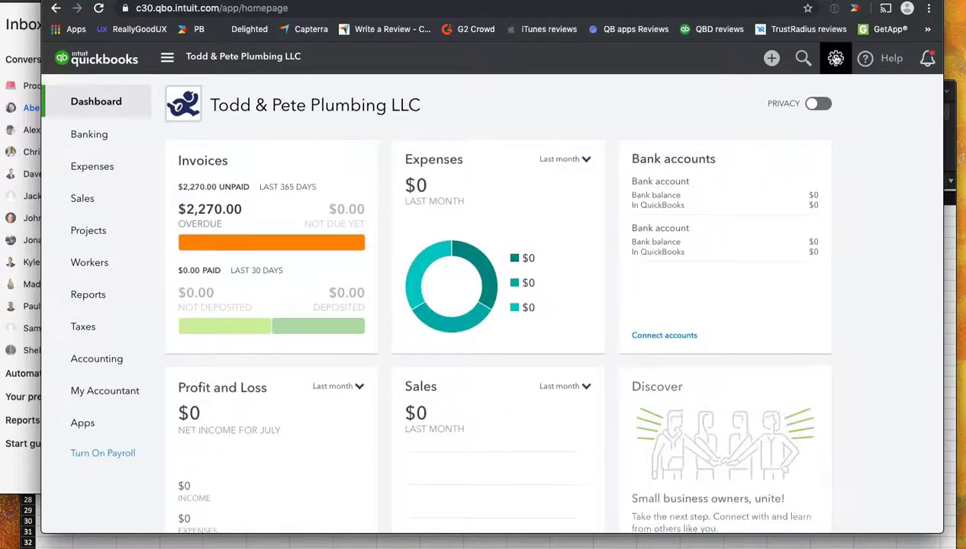
left_click(836, 58)
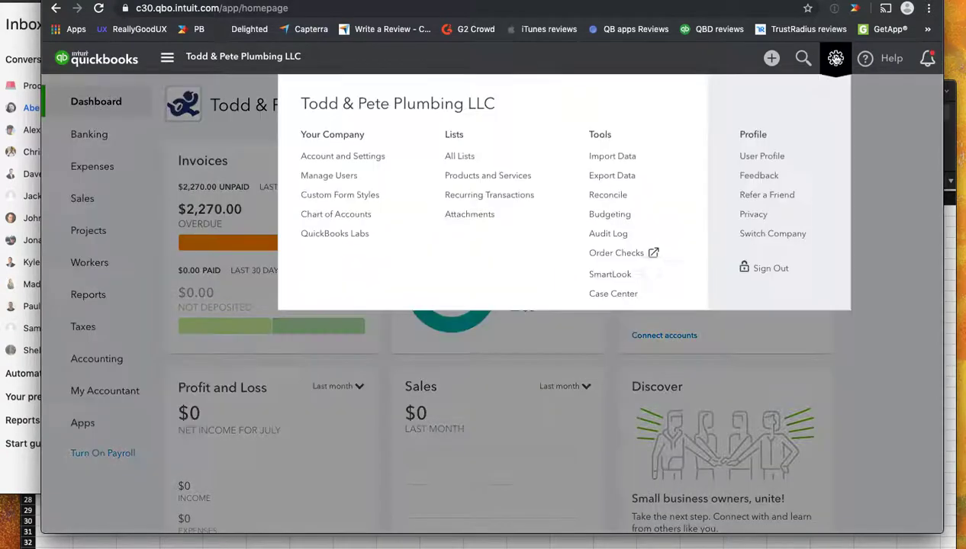
left_click(329, 176)
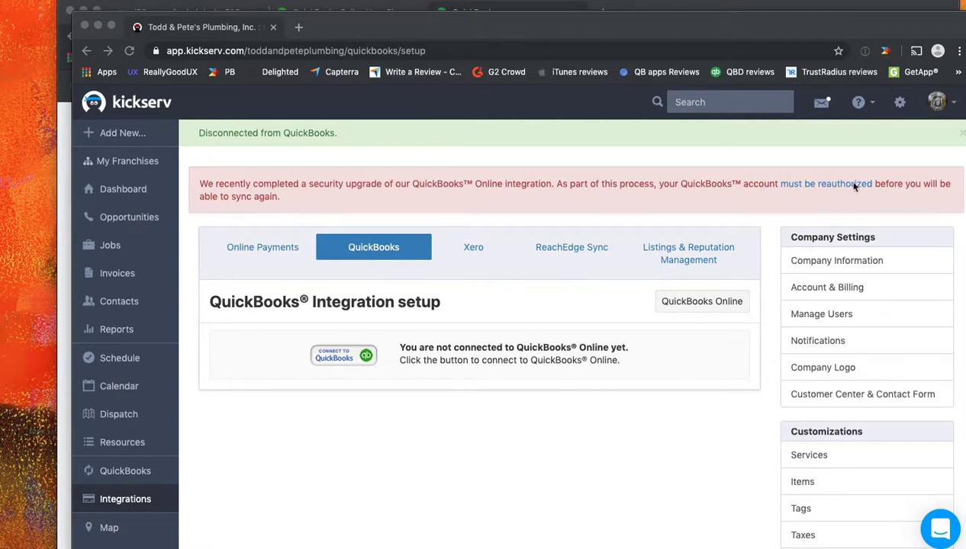
Step: Log out of Kickserv and attempt to sign in with a saved username
left_click(937, 103)
left_click(886, 157)
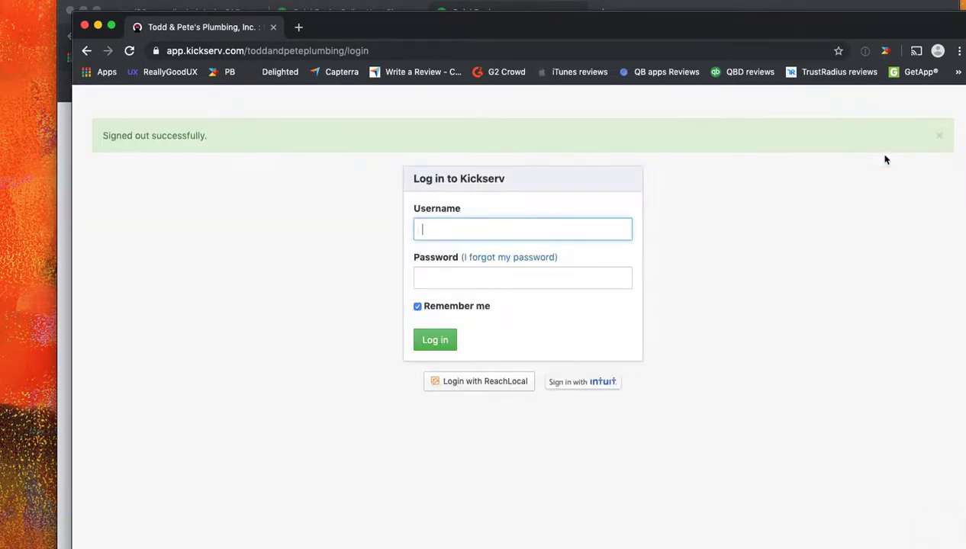
left_click(477, 224)
type("bpit")
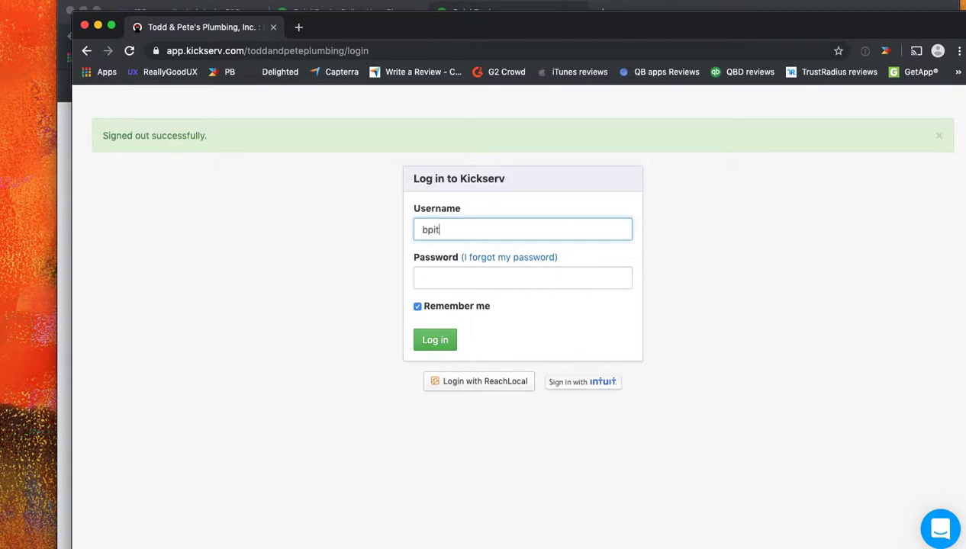
left_click(422, 278)
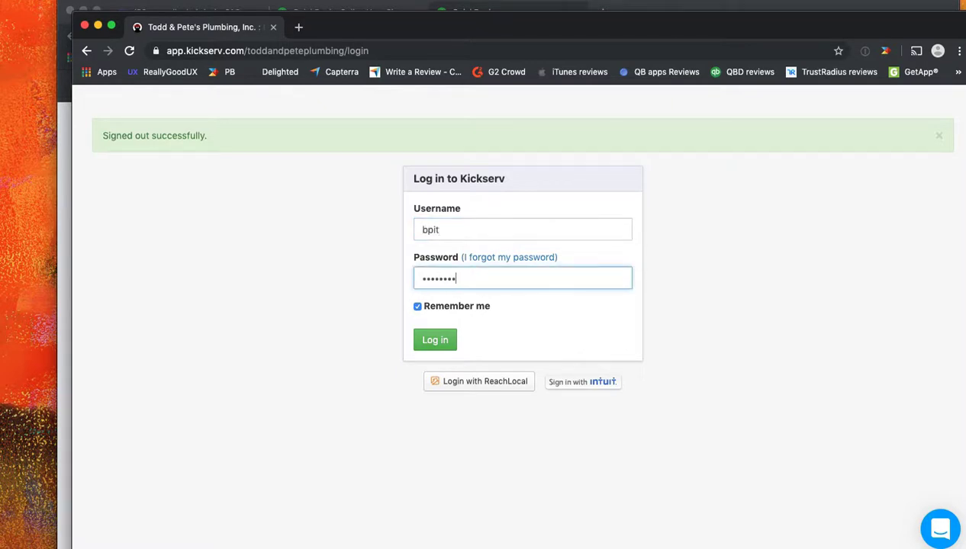
key("Return")
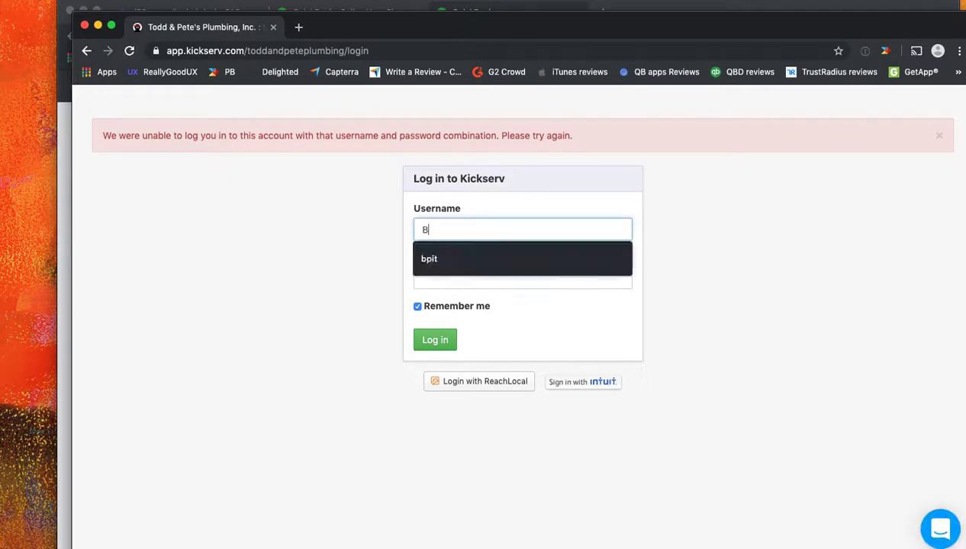
Step: After the failed login, re-enter the credentials to reach the Todd & Pete's Plumbing dashboard
key("Tab")
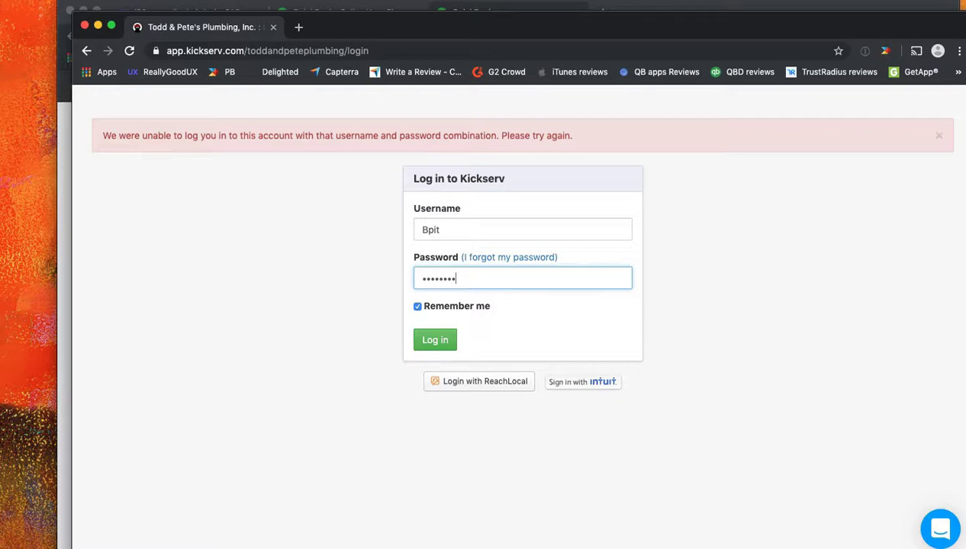
key("Return")
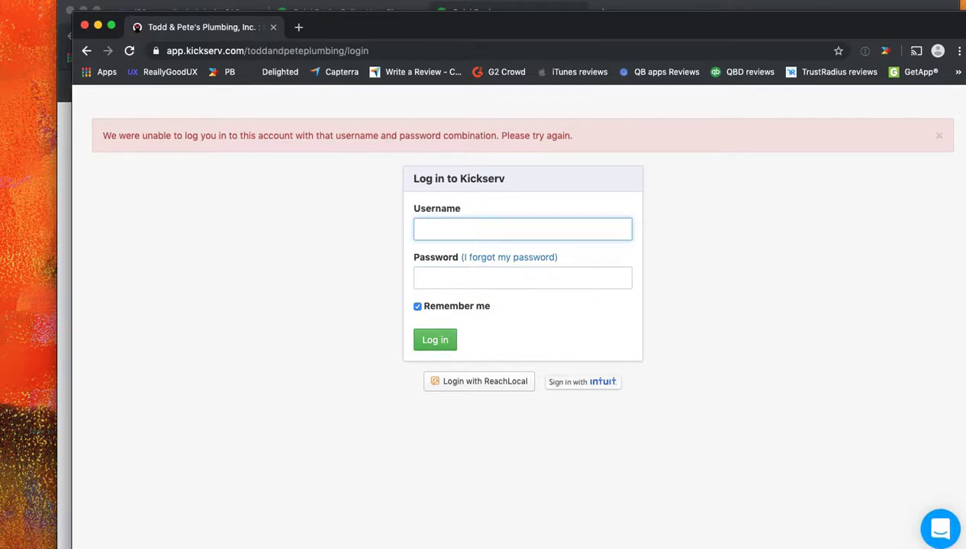
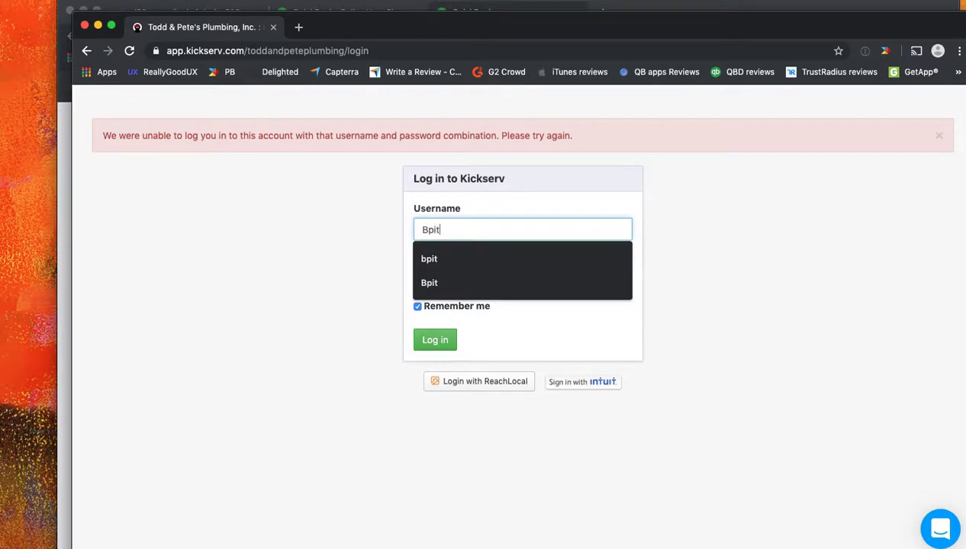
key("Return")
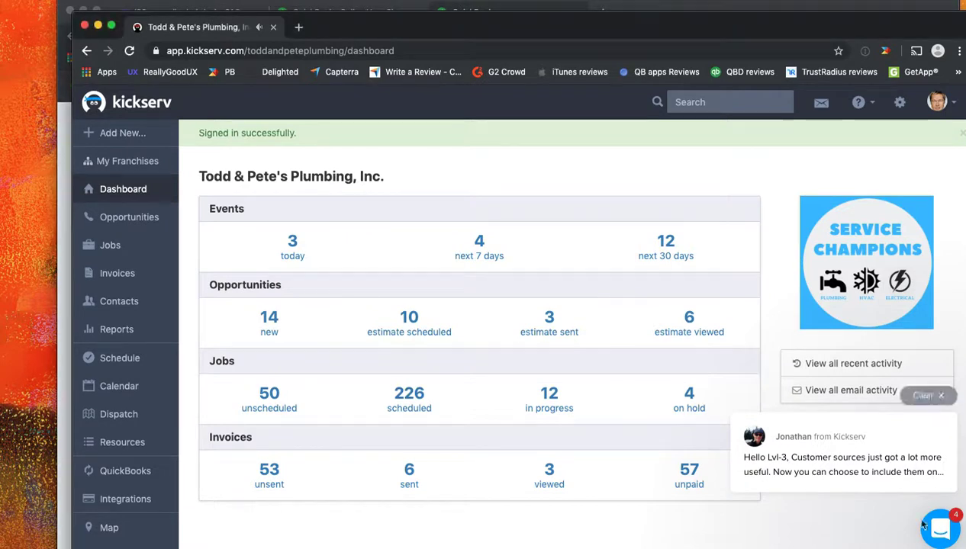
Step: Dismiss the chat notice and open the QuickBooks tab under Settings > Integrations
left_click(926, 396)
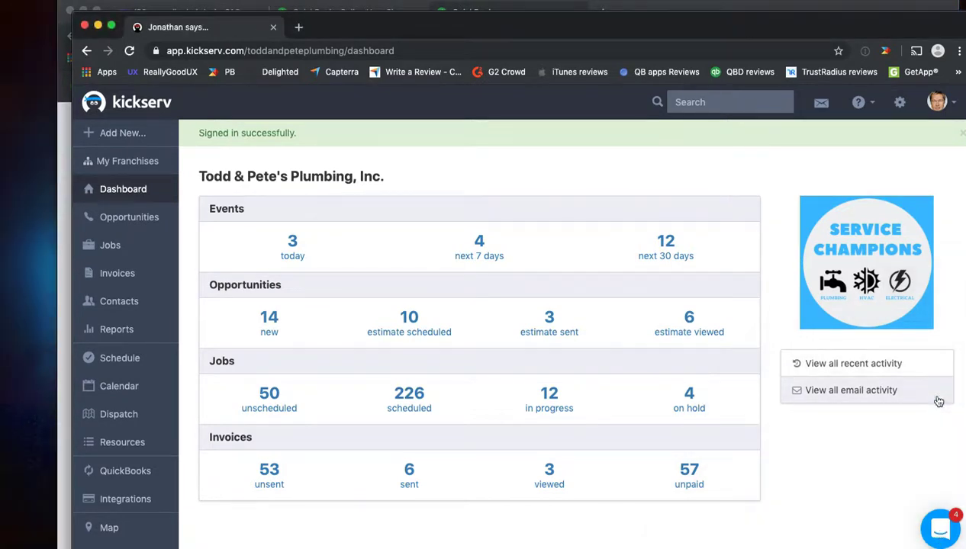
left_click(900, 102)
scroll(817, 436, "down", 5)
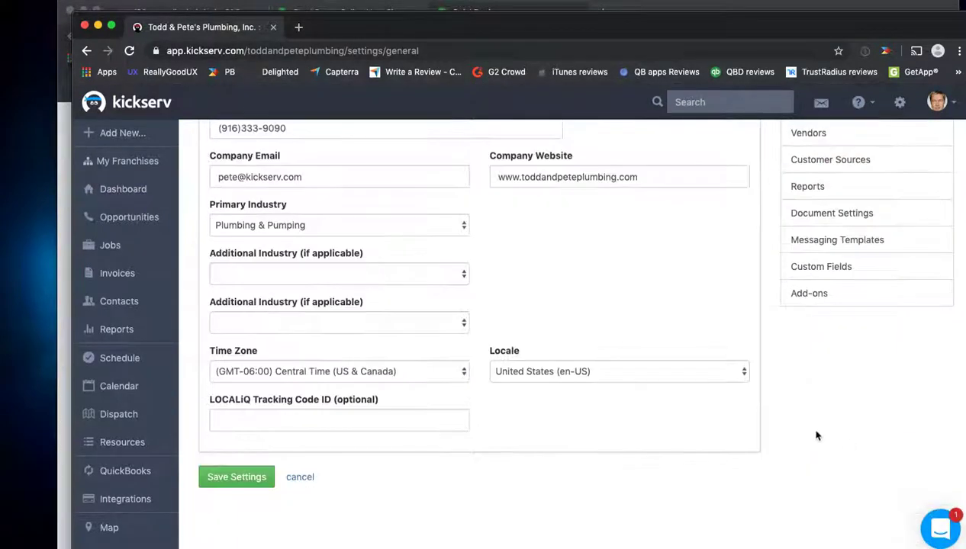
left_click(811, 294)
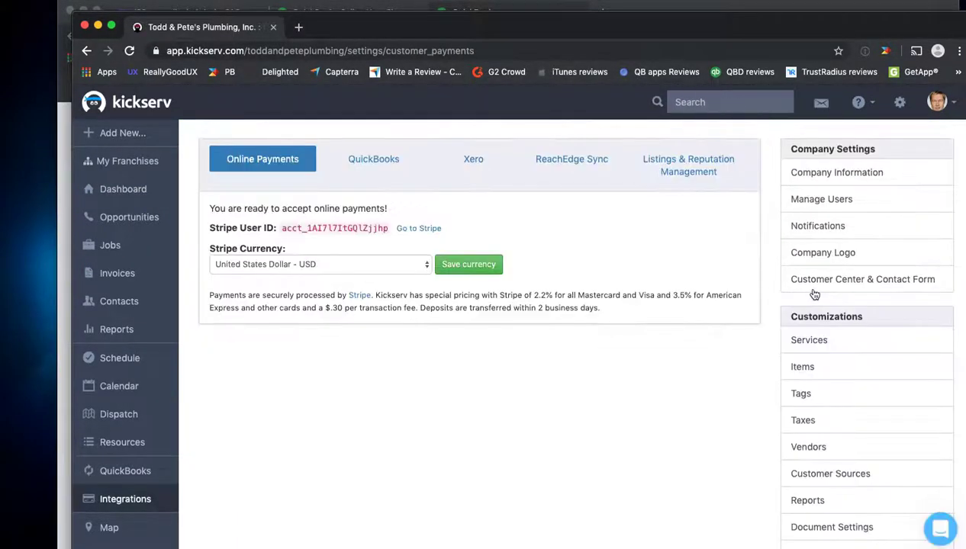
left_click(373, 158)
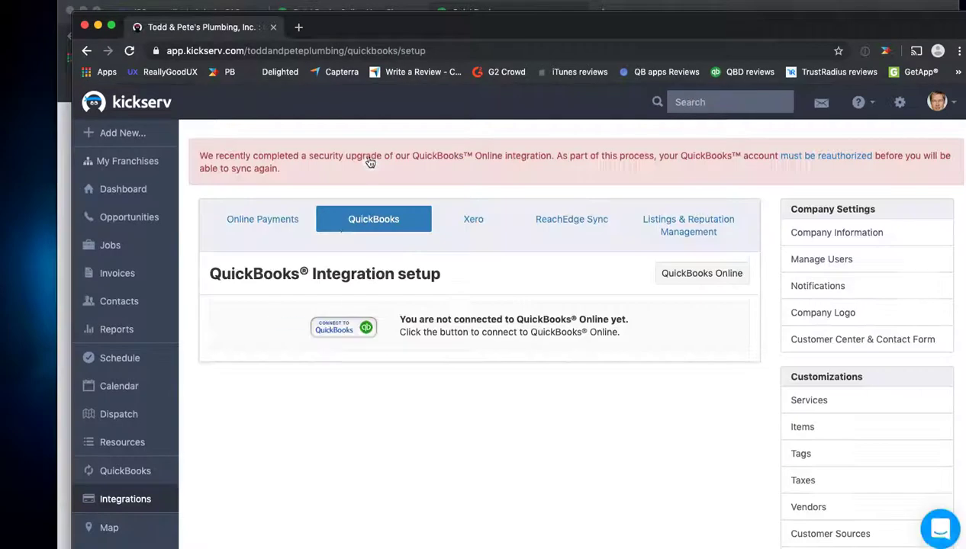
Step: Start Connect to QuickBooks and accept becoming the app's admin in the Intuit popup
left_click(342, 327)
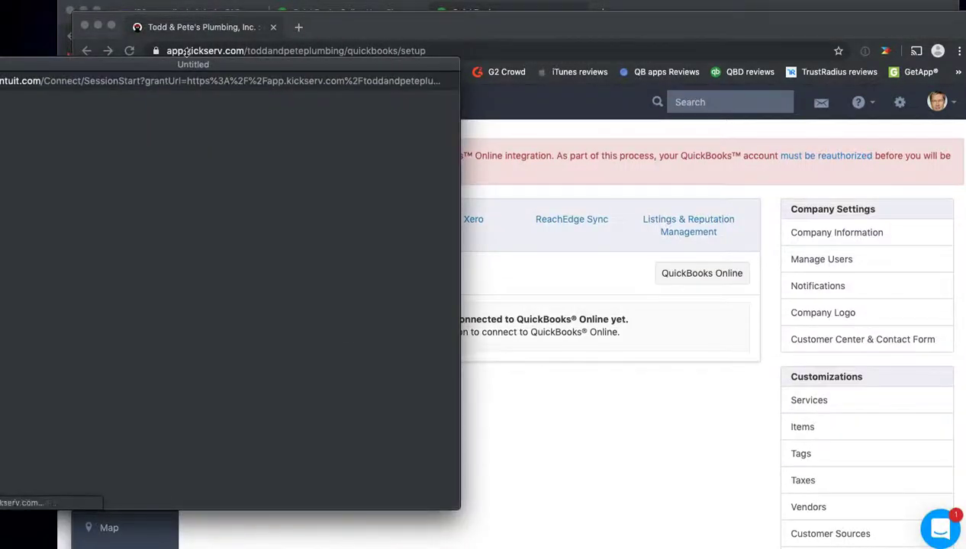
left_click_drag(227, 60, 481, 70)
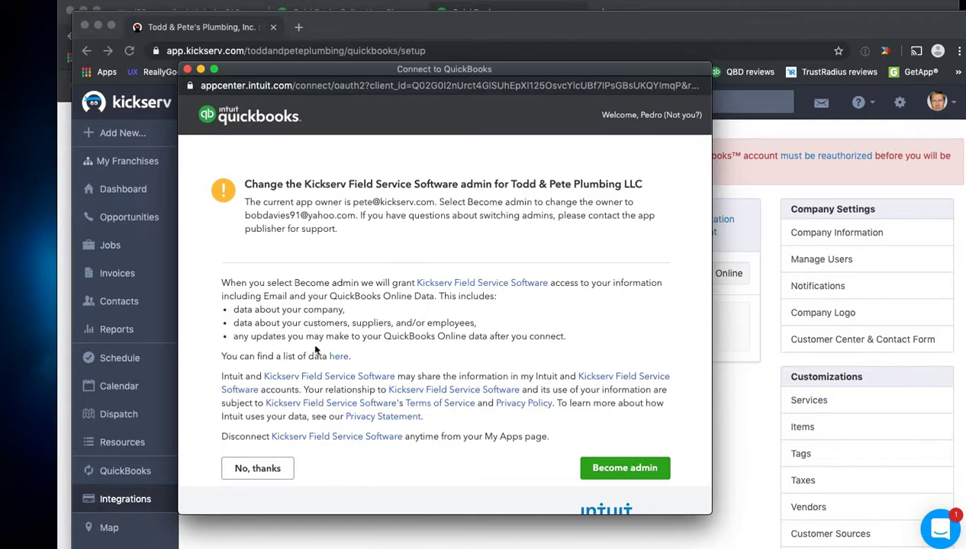
left_click(624, 469)
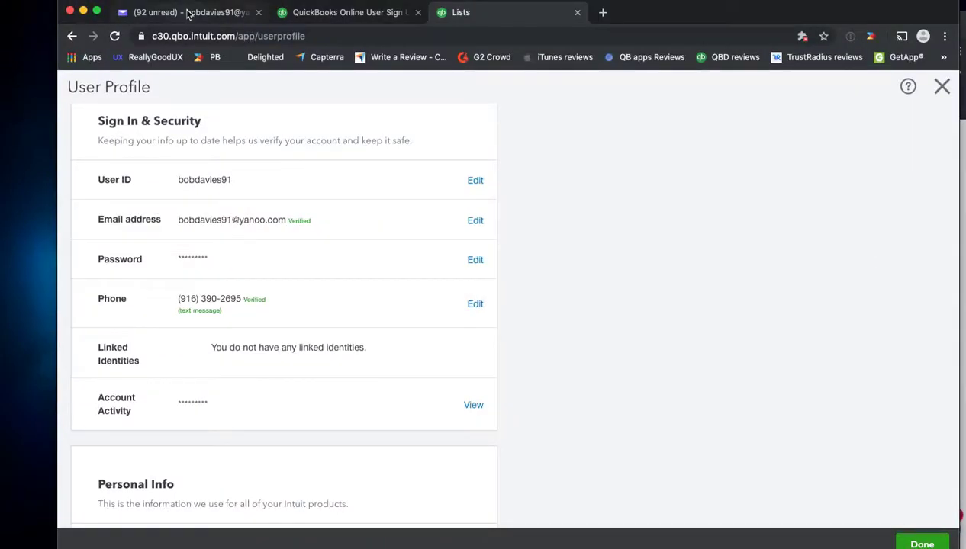
Step: Bring up Yahoo Mail showing Intuit's Kickserv reconnection notice
left_click(188, 13)
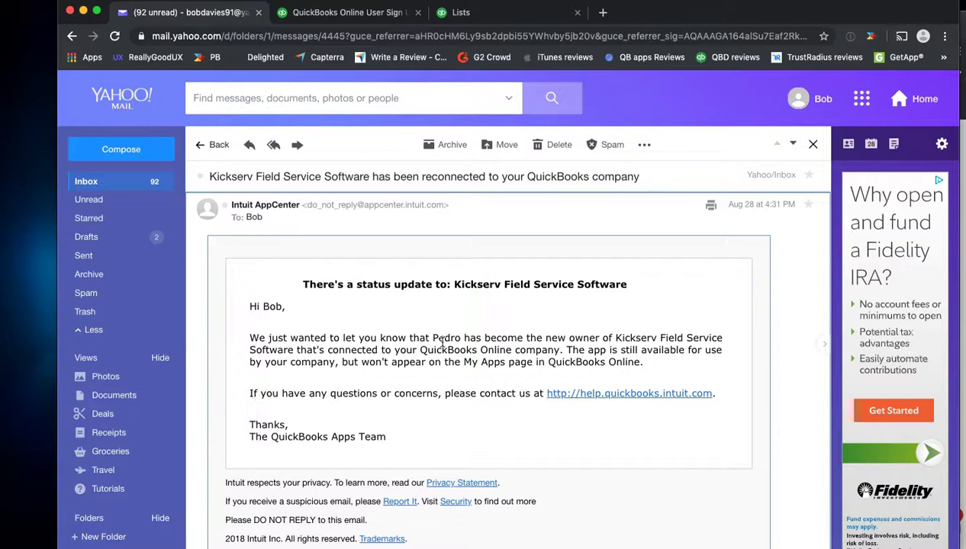
Step: Highlight the new app owner's name in the email, then show all windows in Mission Control
left_click_drag(433, 337, 468, 338)
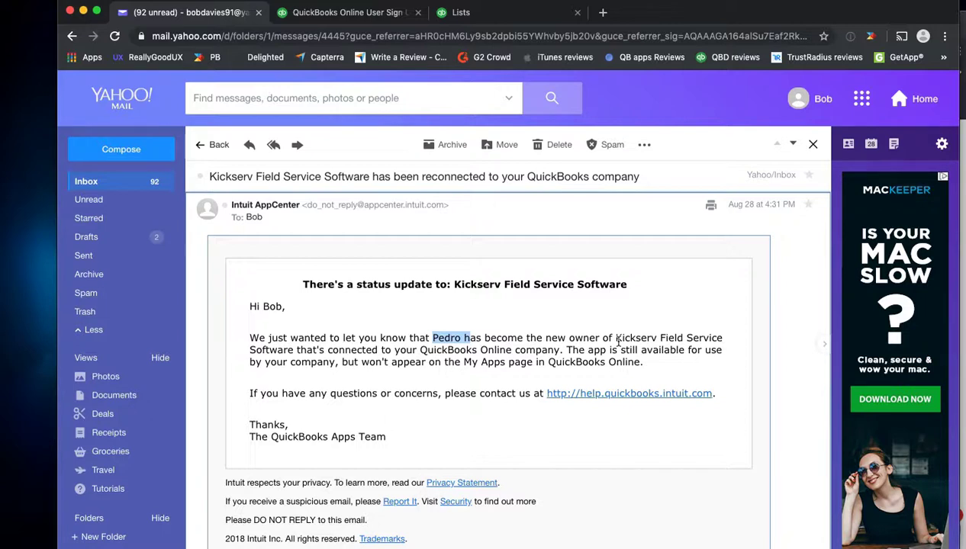
key("ctrl+Up")
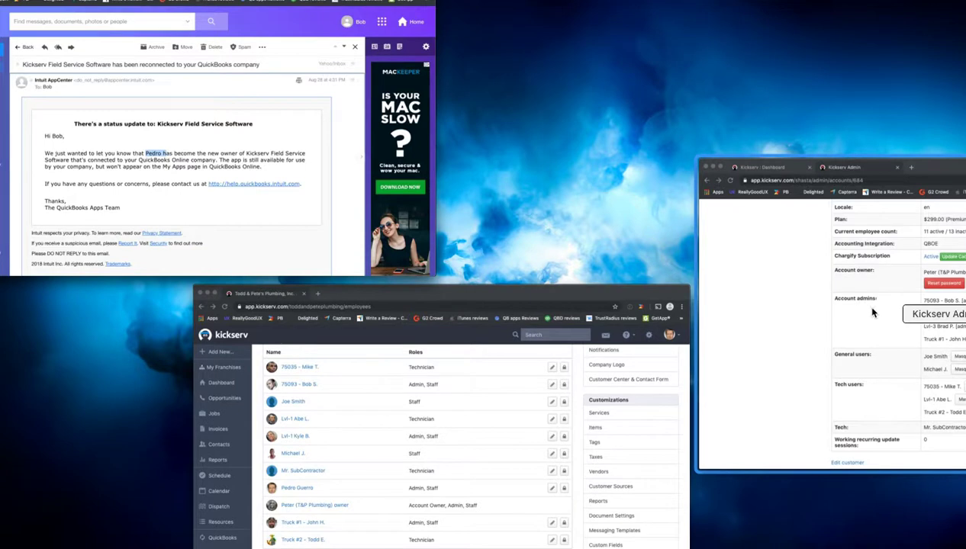
Step: Check the Kickserv company Users window, then switch back to the Yahoo Mail reconnection email
left_click(374, 502)
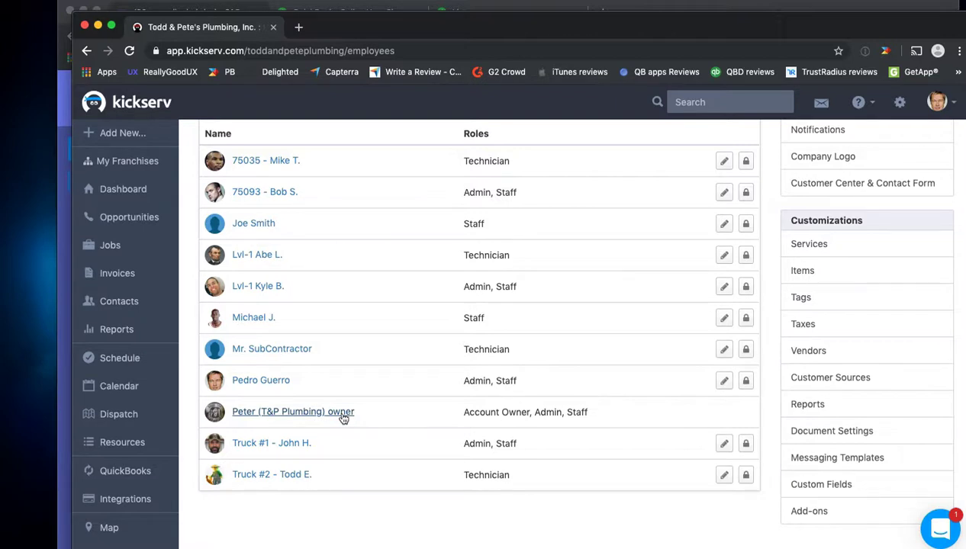
key("ctrl+Up")
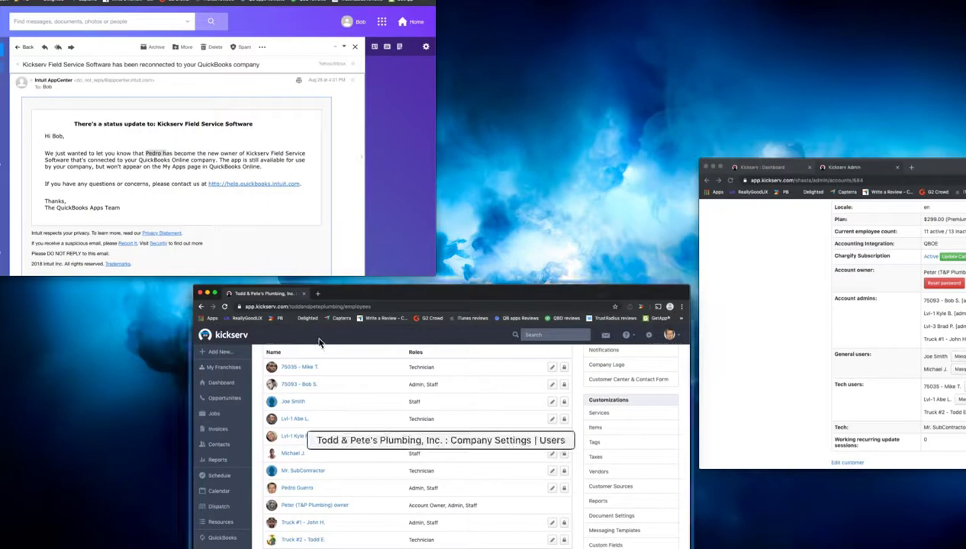
left_click(267, 189)
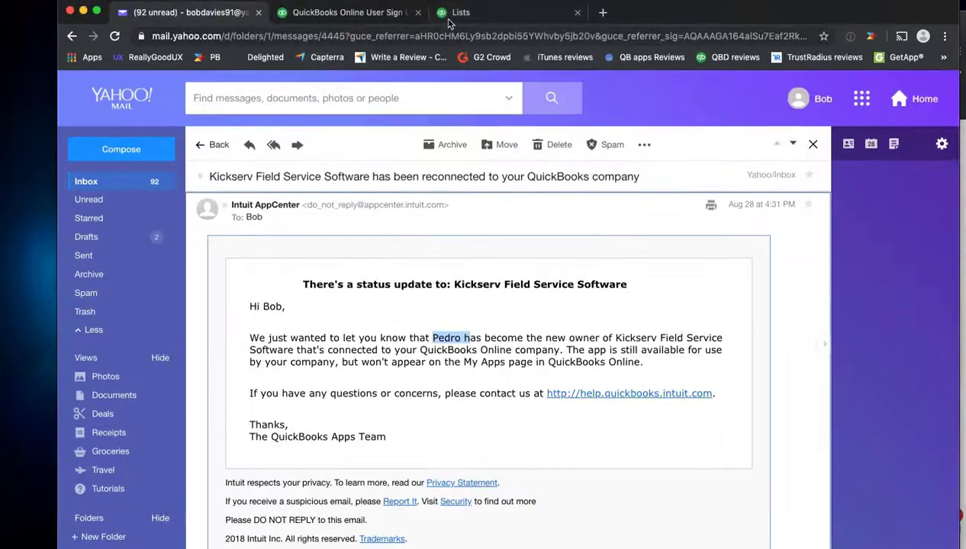
Step: Switch to QuickBooks Online, close the User Profile and reopen it from the gear menu
left_click(452, 17)
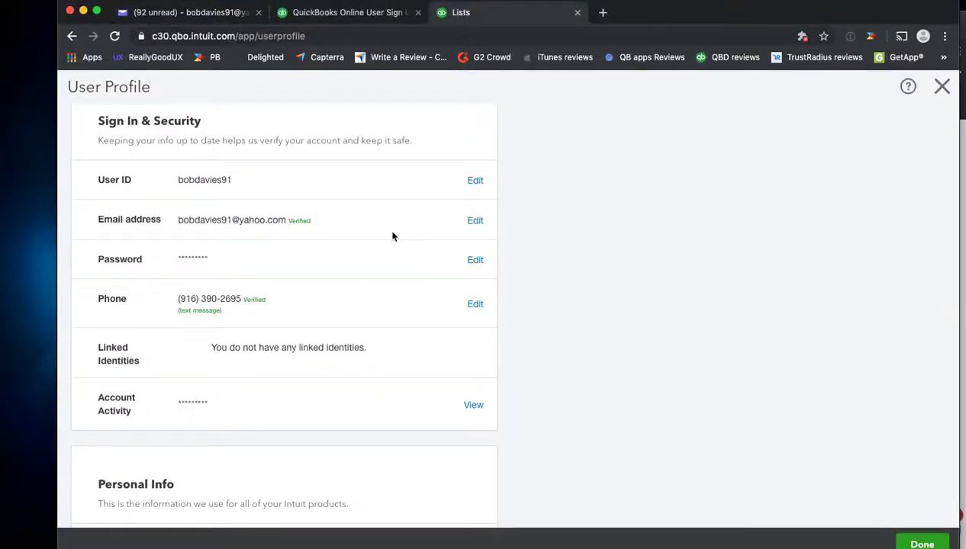
scroll(346, 230, "up", 2)
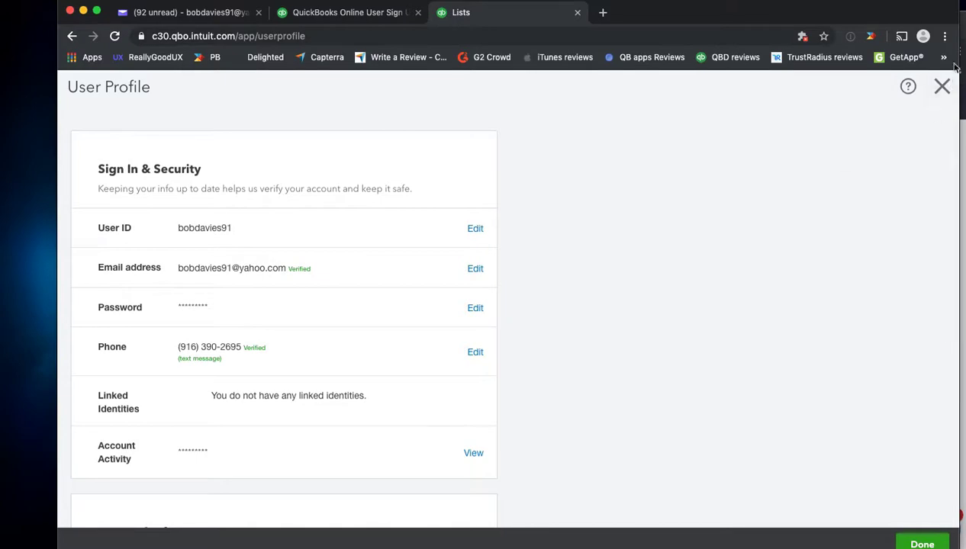
left_click(940, 87)
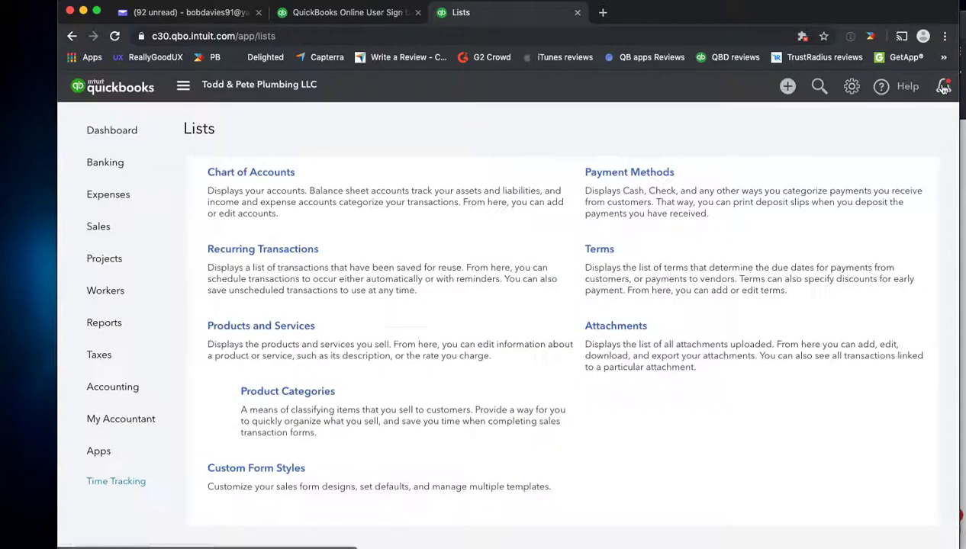
left_click(853, 87)
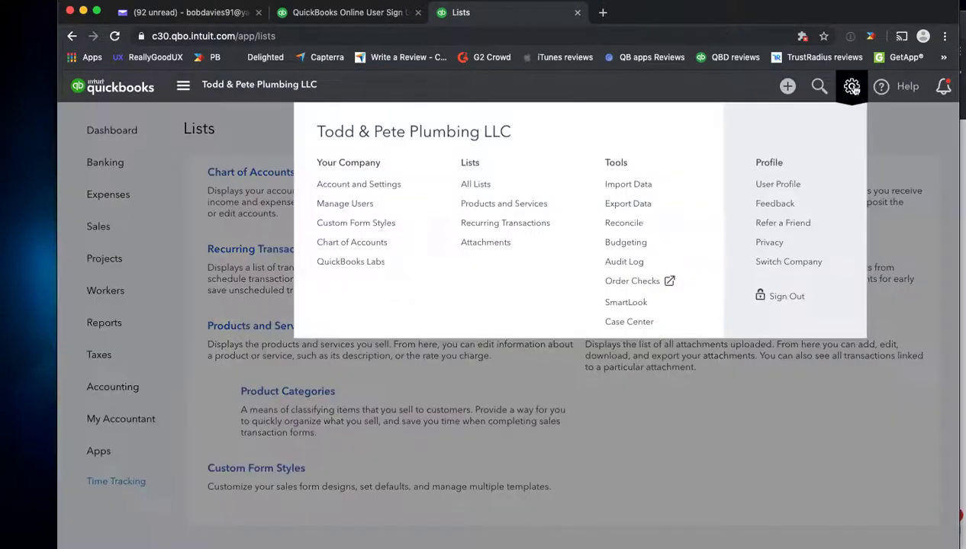
left_click(778, 185)
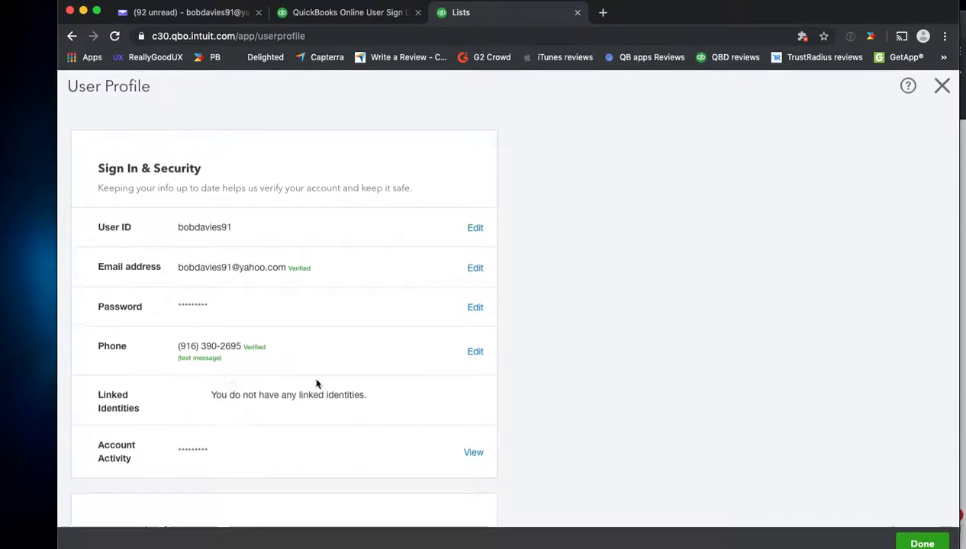
Step: Scroll to Authorized Applications to confirm Kickserv Field Service Software is listed, then show all windows
scroll(574, 386, "down", 4)
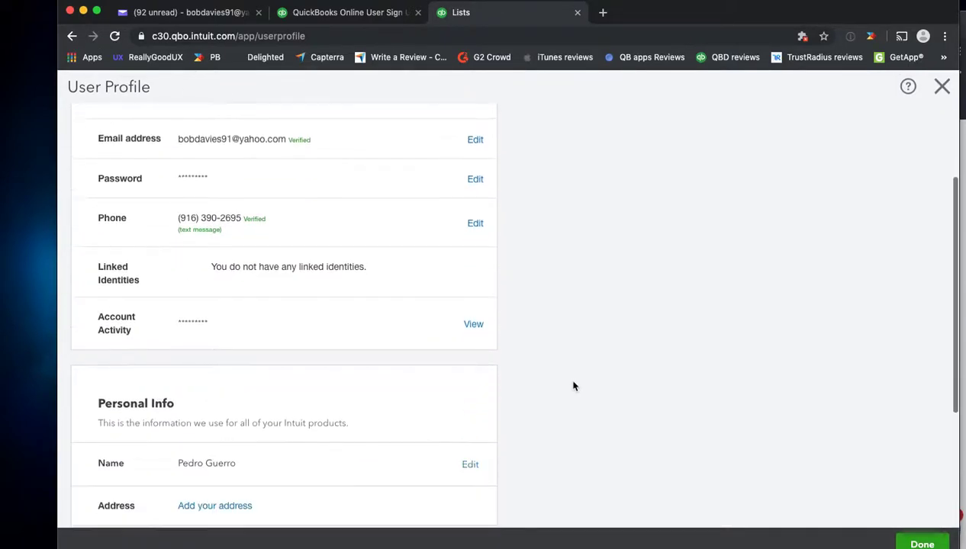
scroll(574, 386, "down", 5)
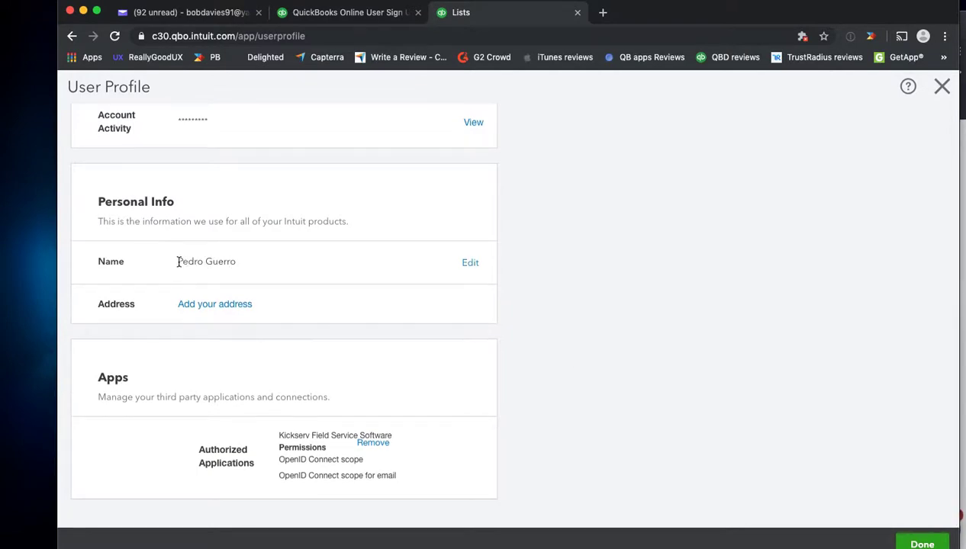
scroll(178, 262, "up", 4)
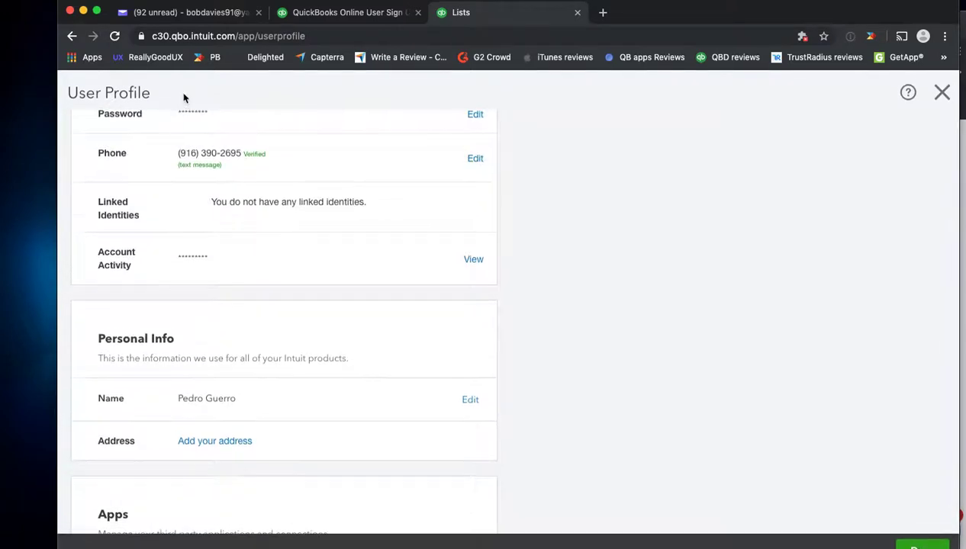
scroll(157, 165, "up", 3)
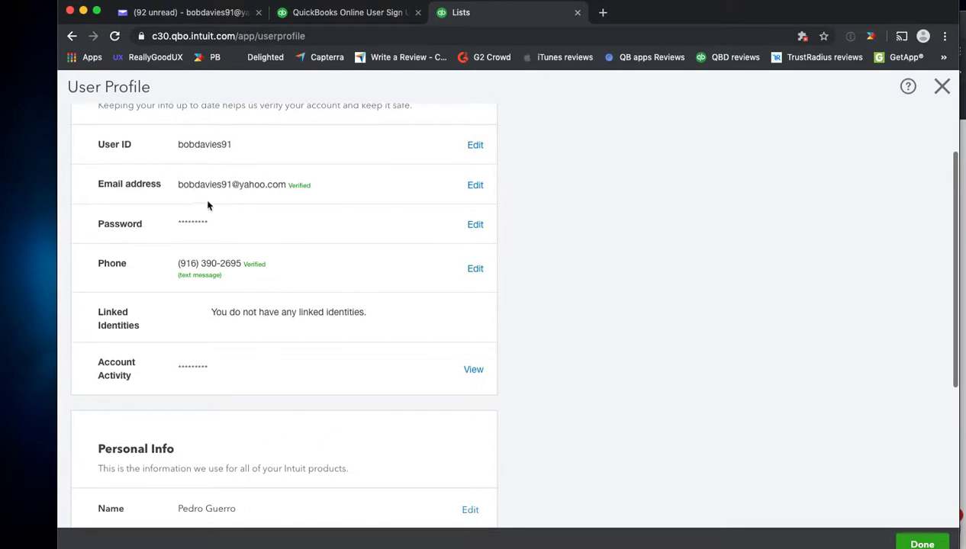
scroll(173, 242, "down", 4)
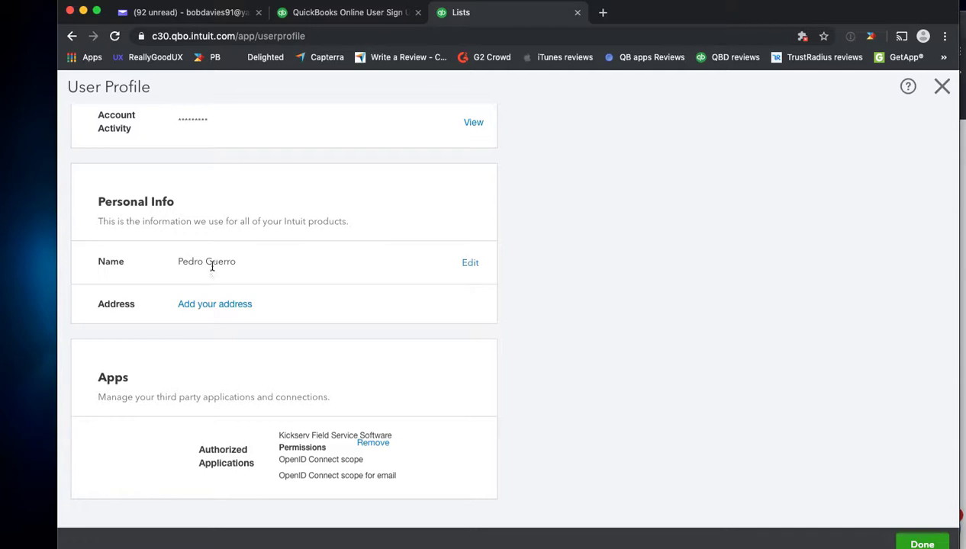
key("ctrl+Up")
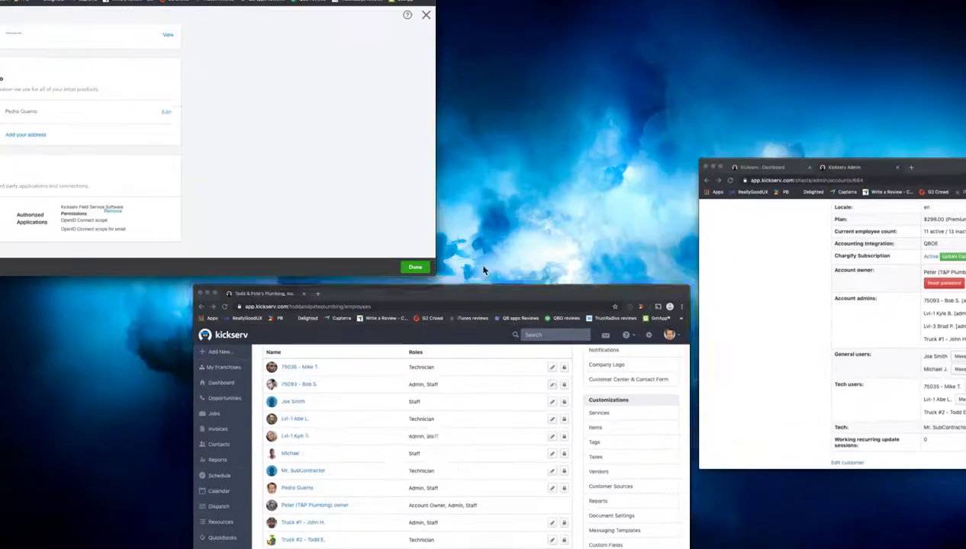
Step: In the Kickserv window, disconnect QuickBooks from the QuickBooks tab of Add-ons
left_click(544, 393)
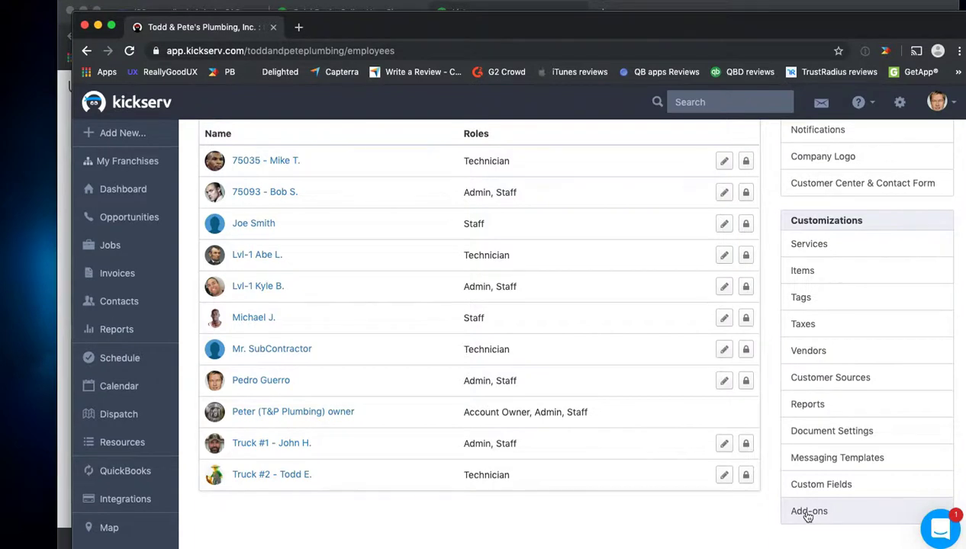
left_click(808, 516)
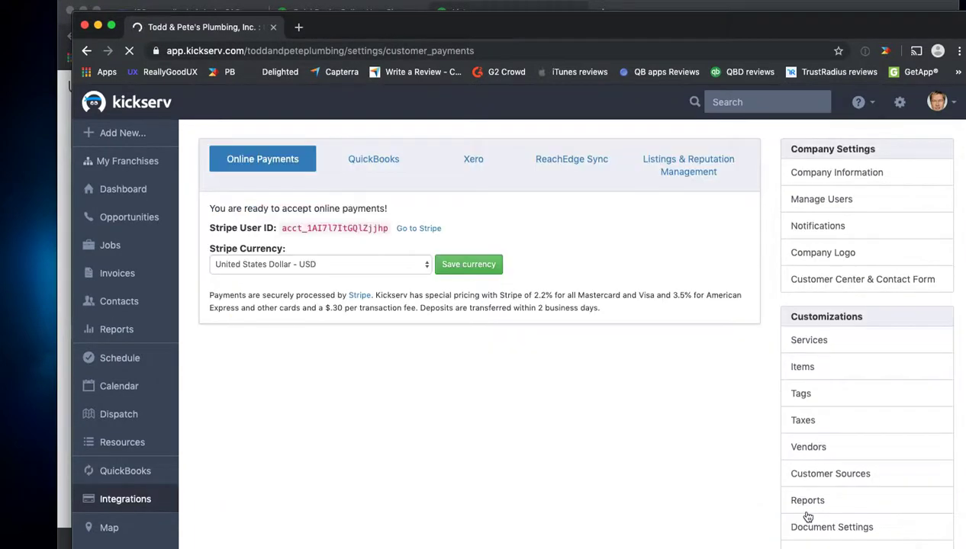
left_click(368, 164)
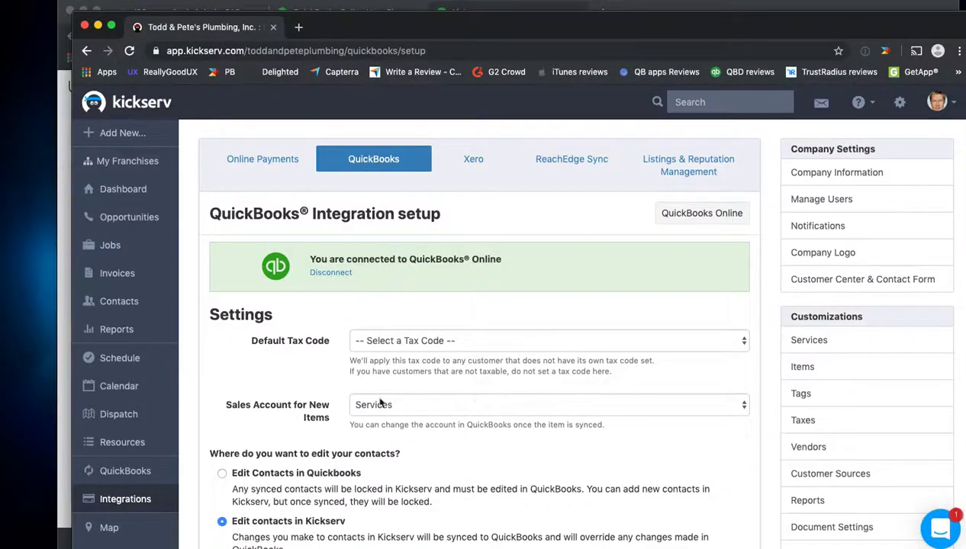
scroll(380, 402, "down", 2)
scroll(384, 412, "up", 2)
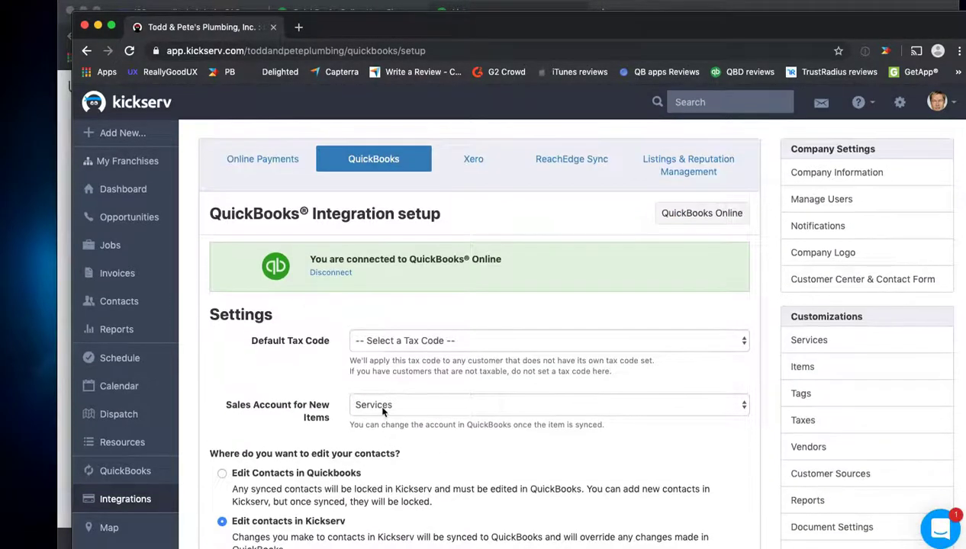
left_click(328, 274)
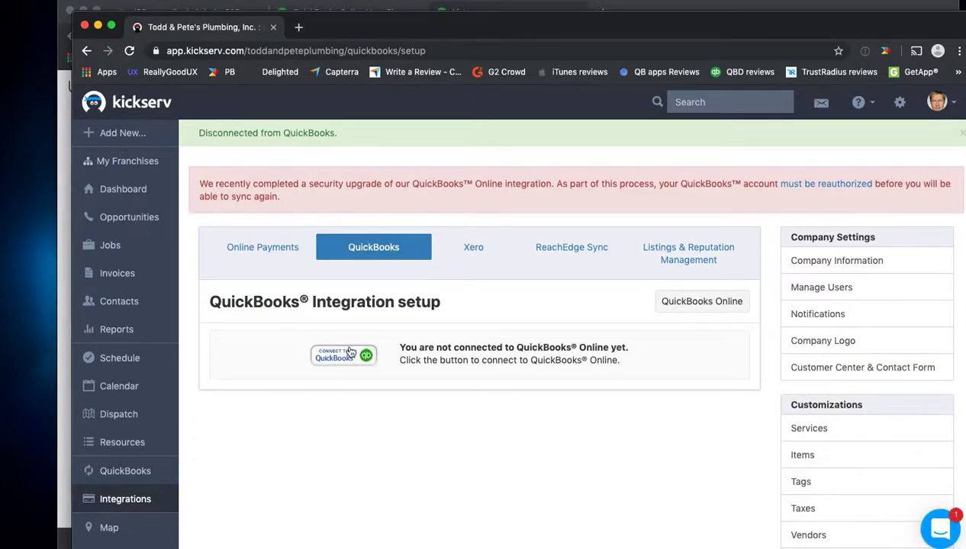
Step: Reconnect to QuickBooks and approve Kickserv Field Service Software's access in the Intuit authorization window
left_click(349, 353)
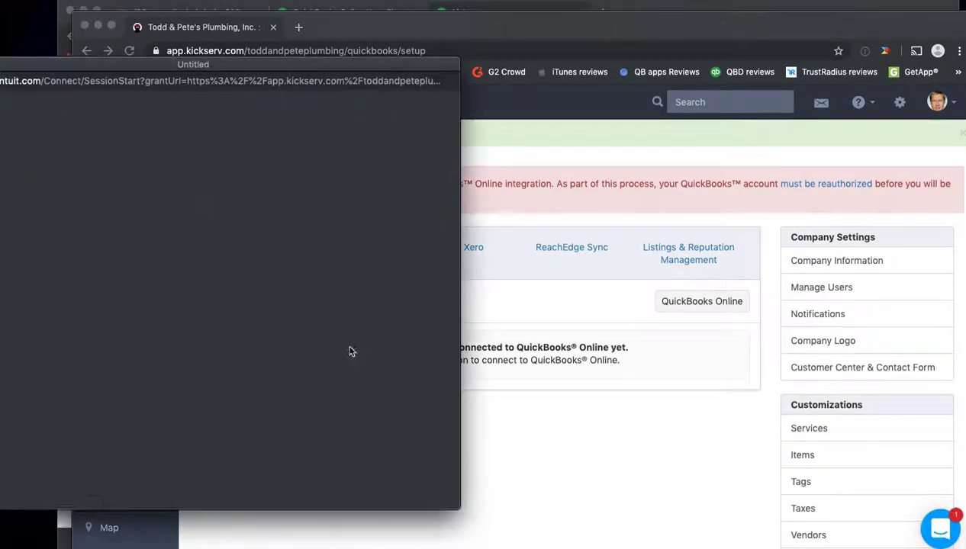
left_click_drag(232, 64, 493, 62)
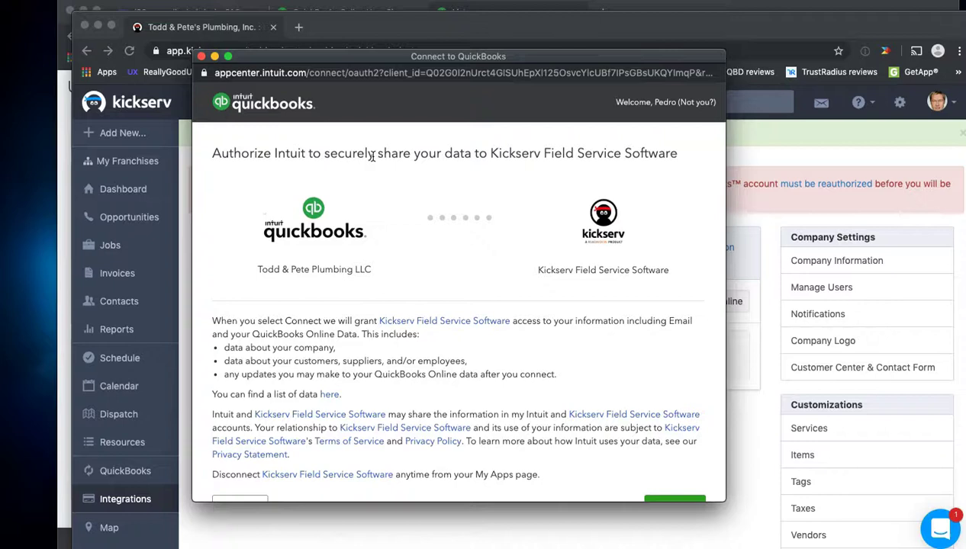
scroll(504, 217, "down", 2)
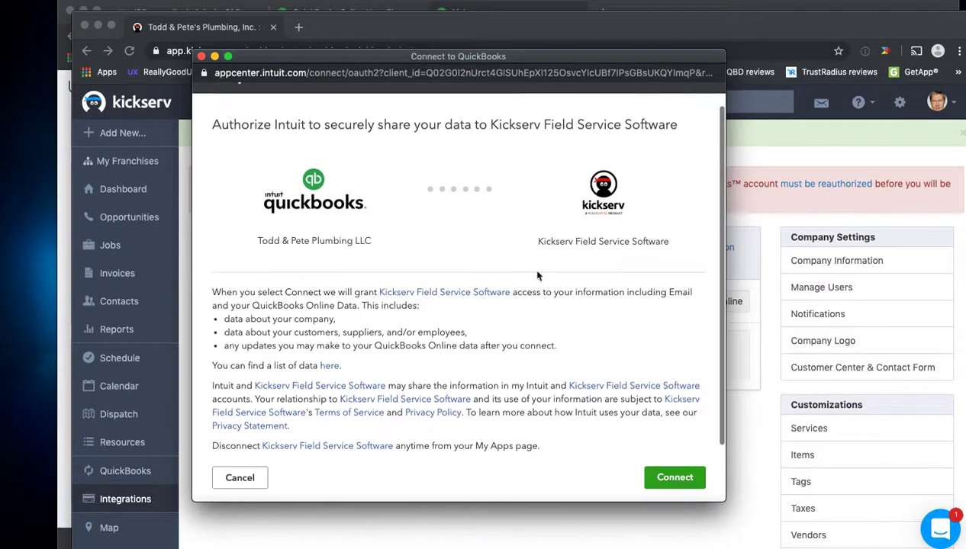
left_click_drag(721, 497, 766, 538)
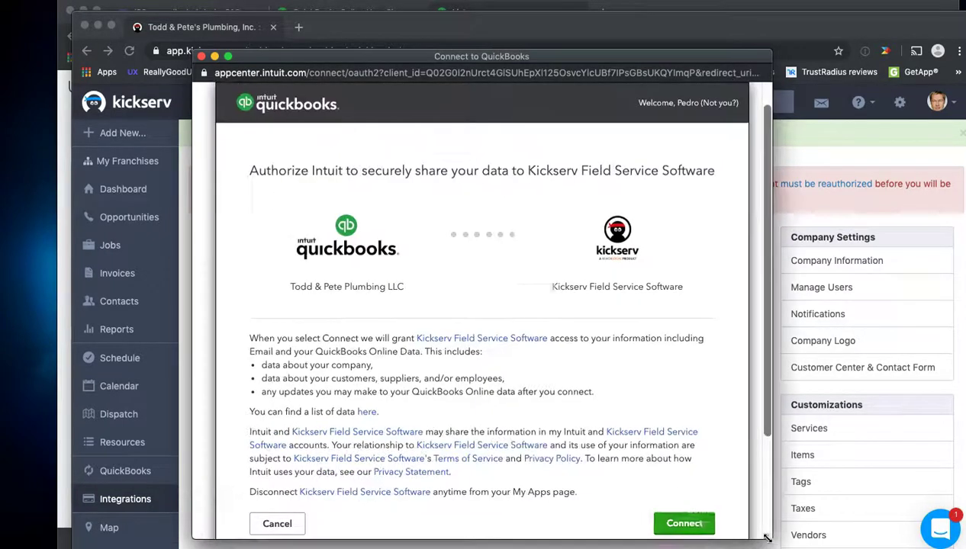
left_click(682, 526)
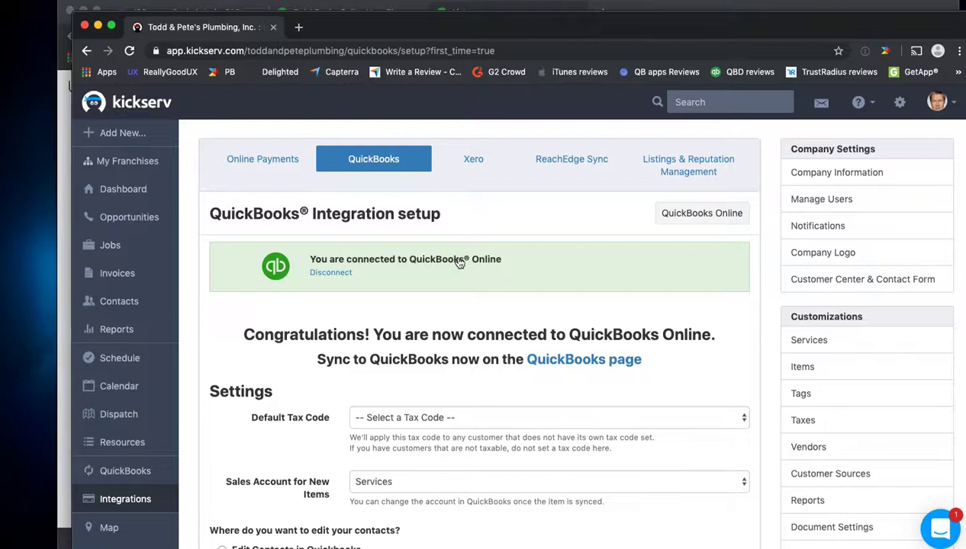
Step: View Kickserv's active users through Manage Users under Company Settings
left_click(819, 205)
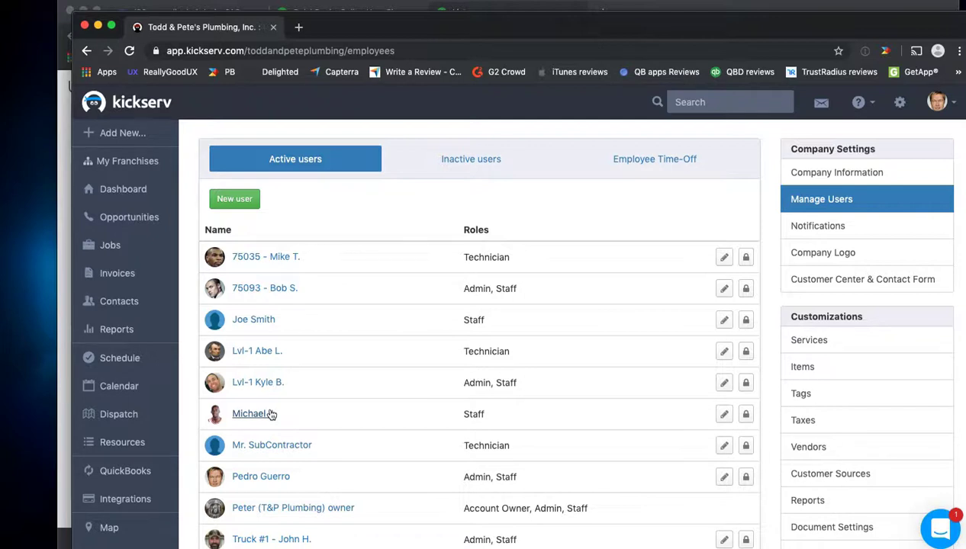
scroll(351, 404, "down", 1)
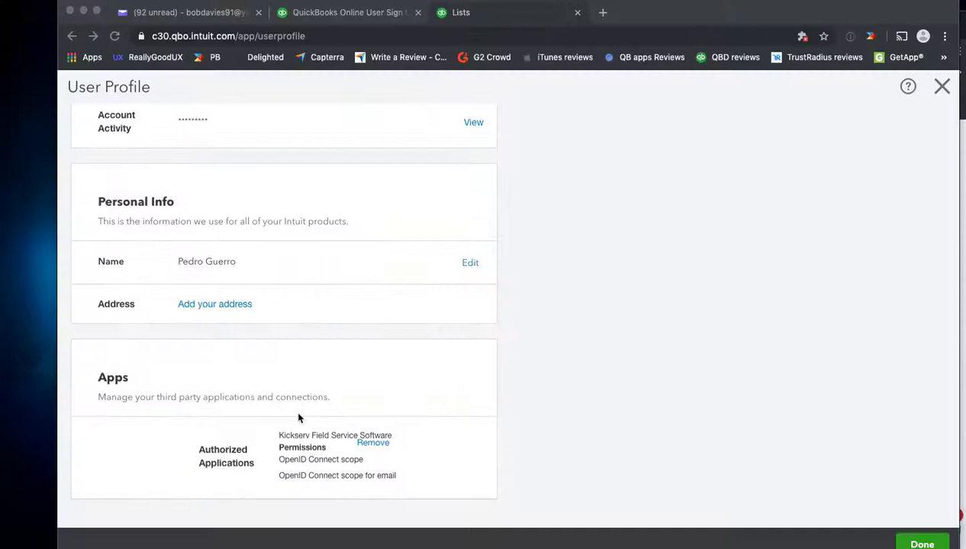
Step: Close the QuickBooks User Profile and check My Apps for Kickserv Field Service Software
left_click(127, 373)
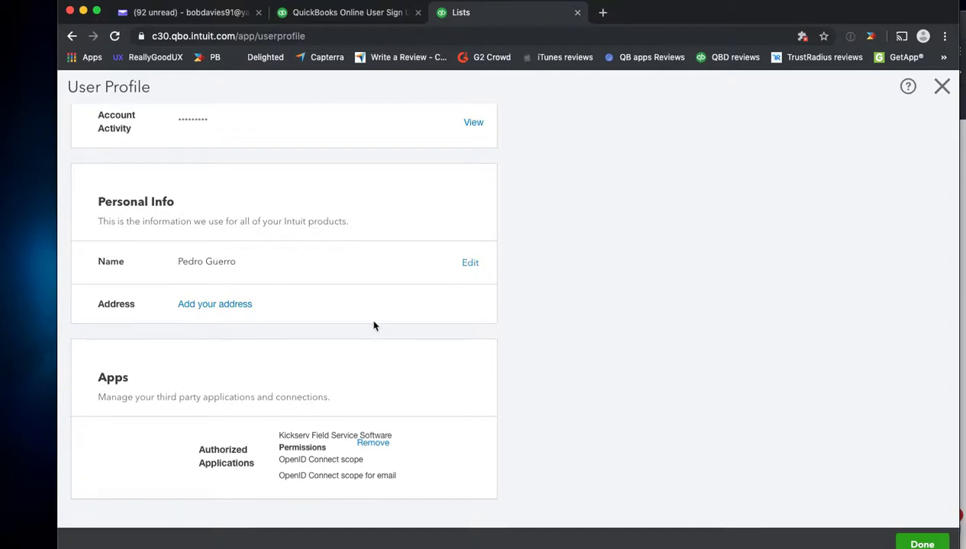
scroll(374, 326, "up", 1)
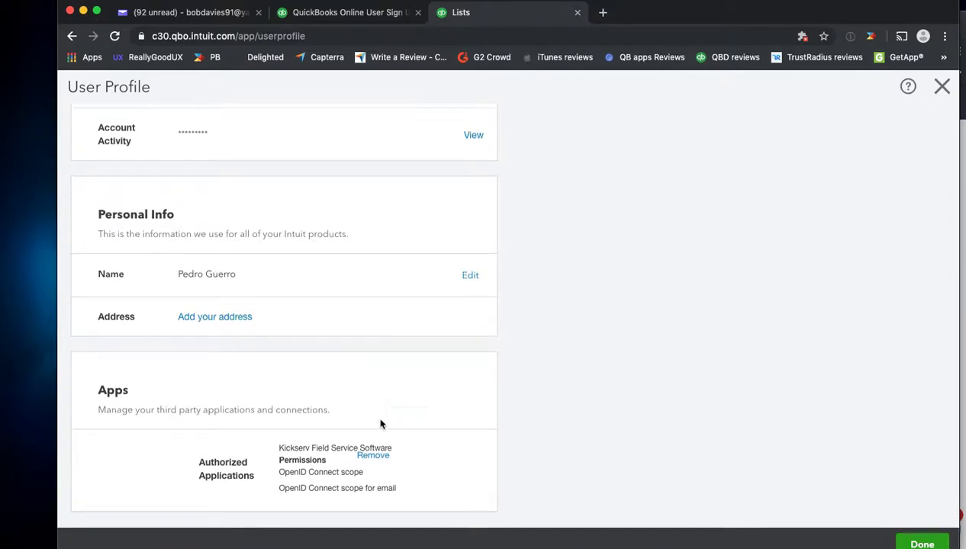
scroll(356, 290, "up", 5)
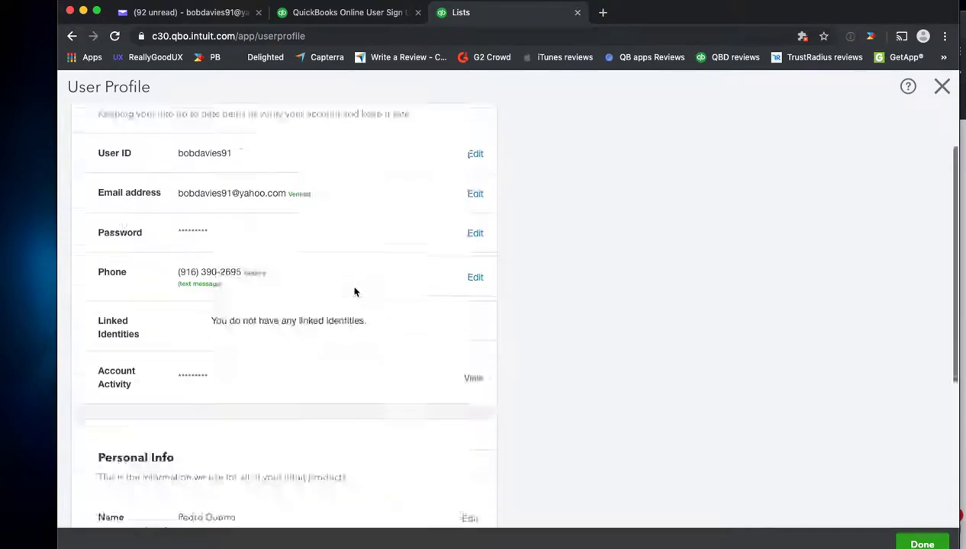
left_click(942, 86)
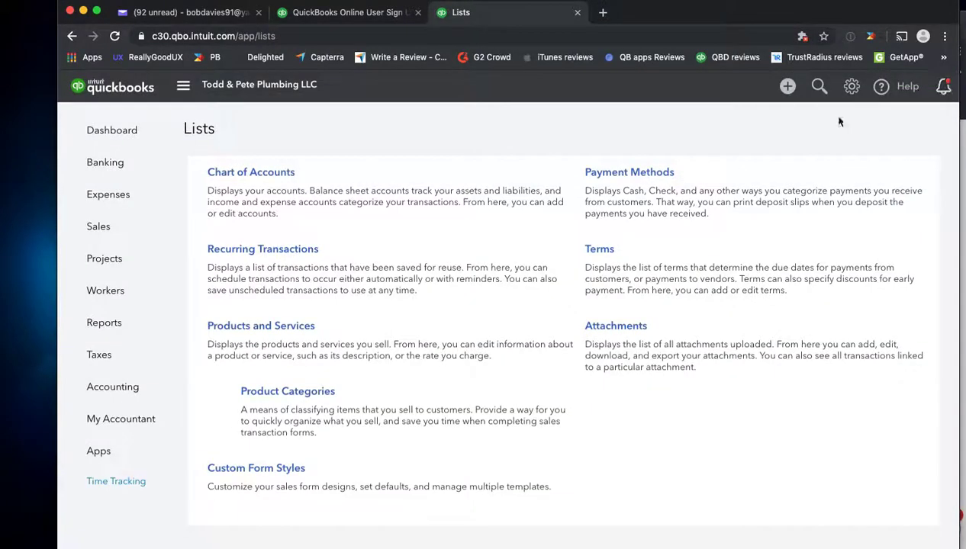
left_click(105, 452)
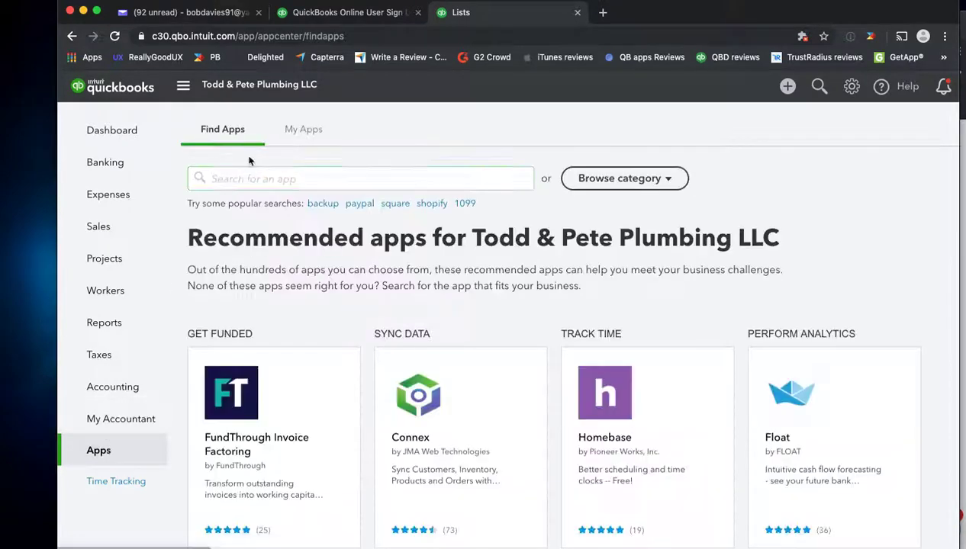
left_click(298, 133)
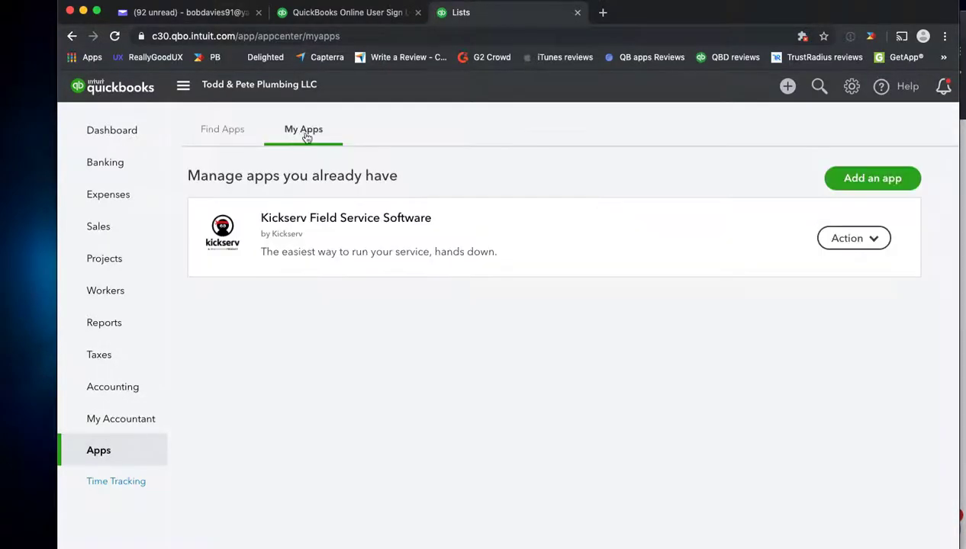